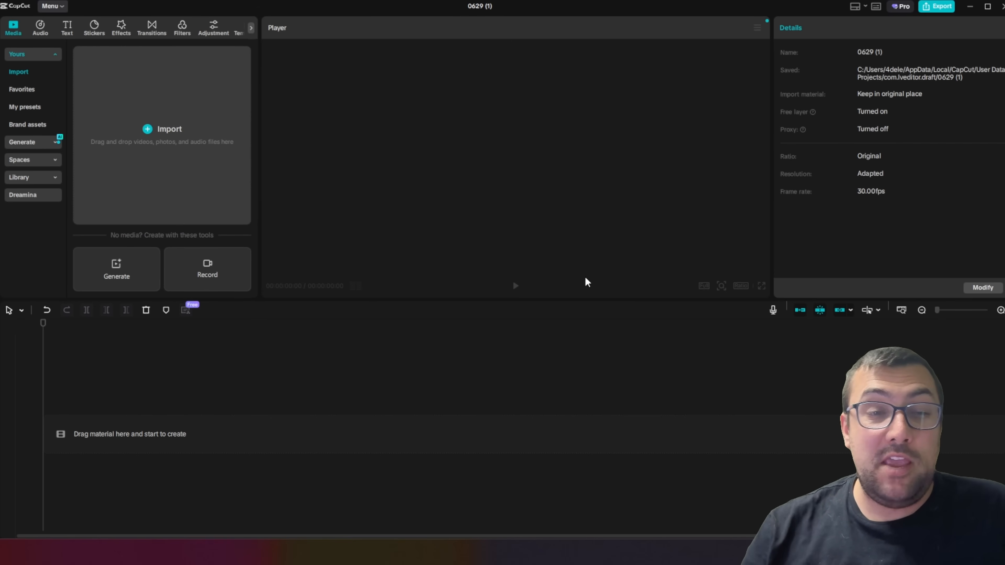
# Set up an AI image prompt with a character reference image, describing a casual tech worker typing on a laptop in a neon-lit home office
pyautogui.click(54, 139)
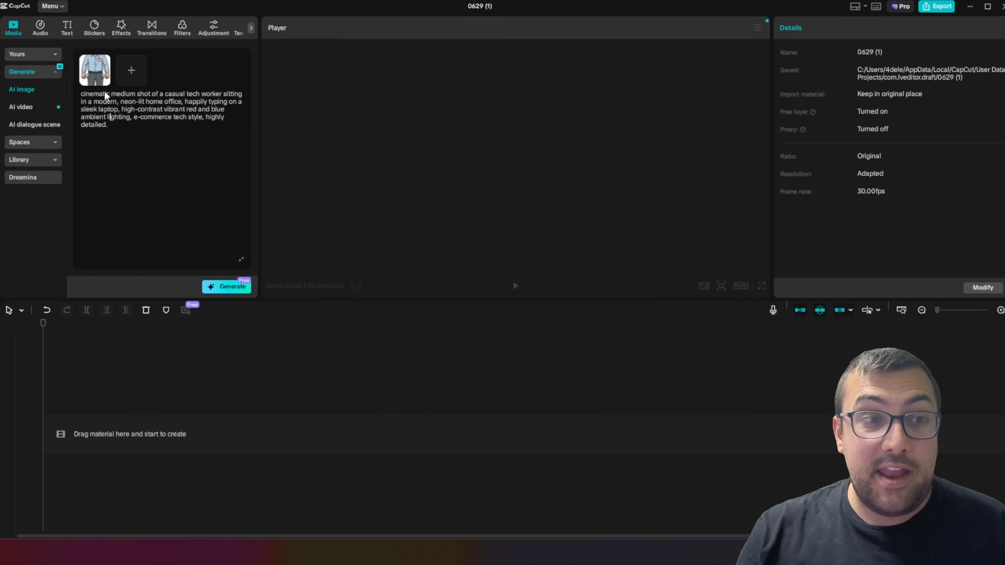
pyautogui.moveTo(82, 96); pyautogui.dragTo(167, 139)
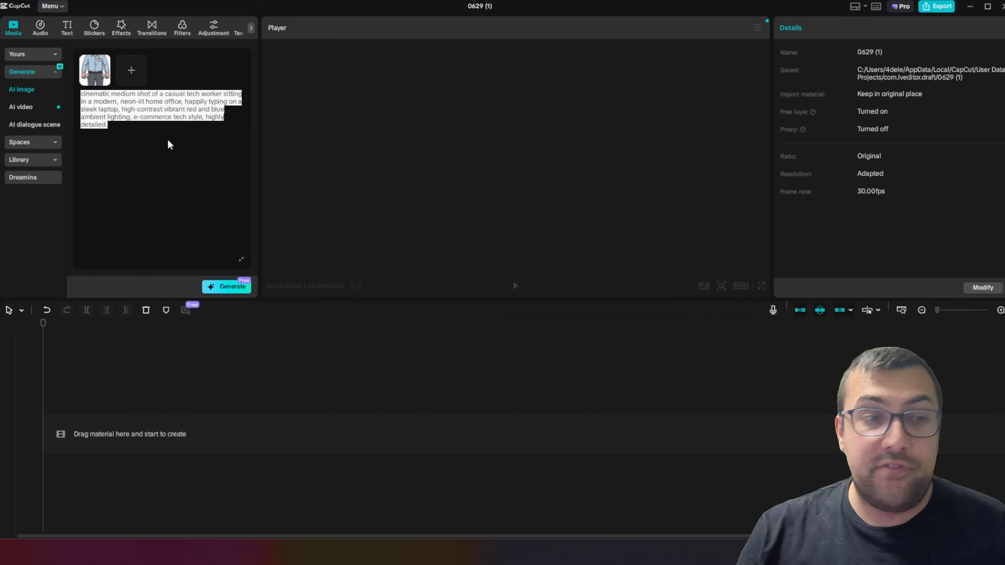
pyautogui.click(167, 139)
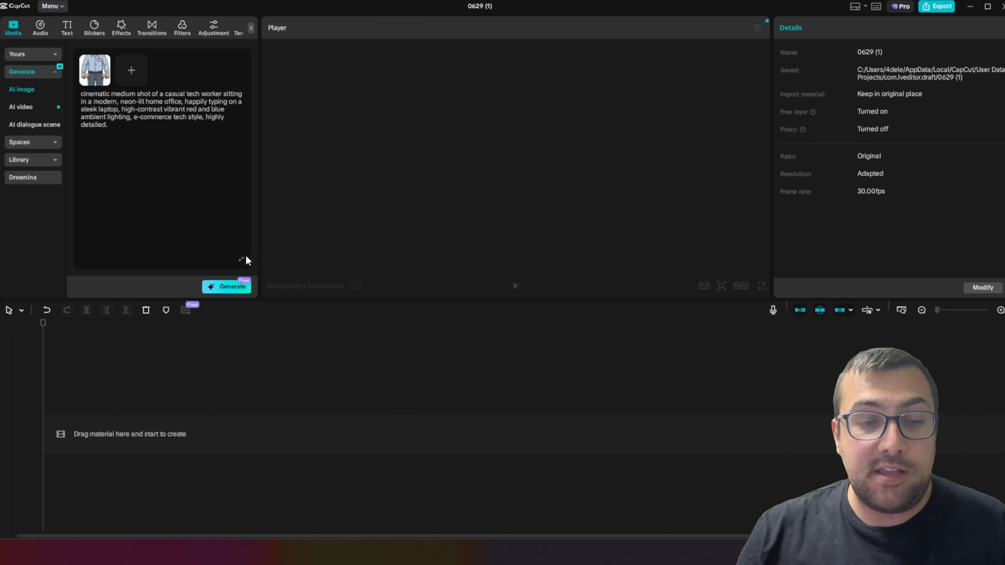
pyautogui.click(241, 261)
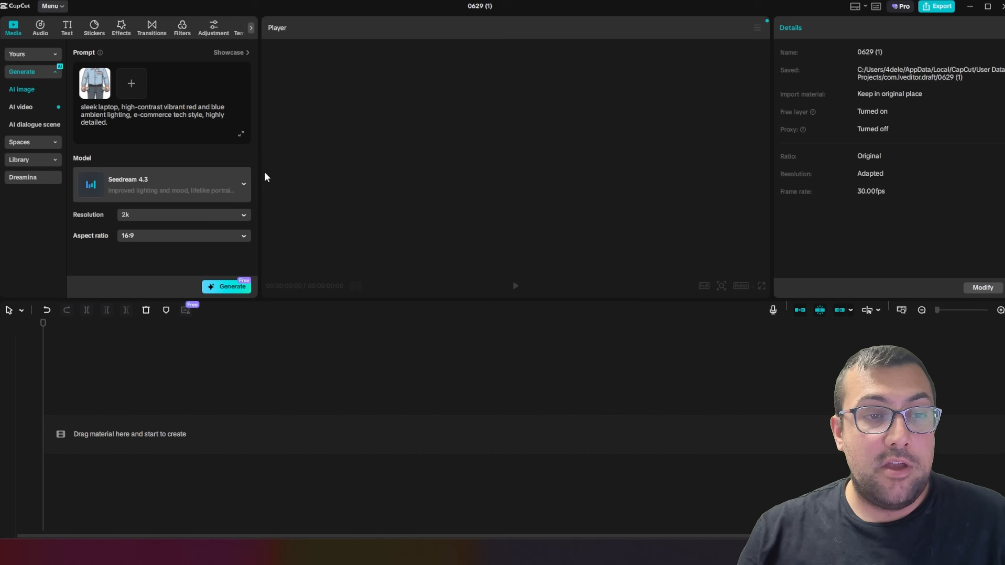
# Choose GPT Image 2 as the model for the AI image
pyautogui.click(136, 188)
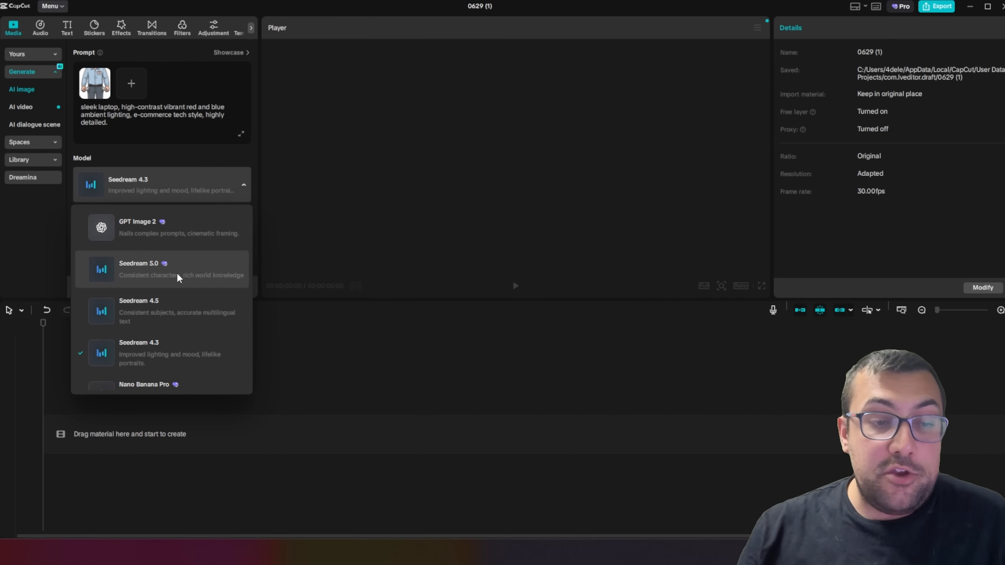
pyautogui.scroll(-3, 199, 348)
pyautogui.scroll(3, 200, 346)
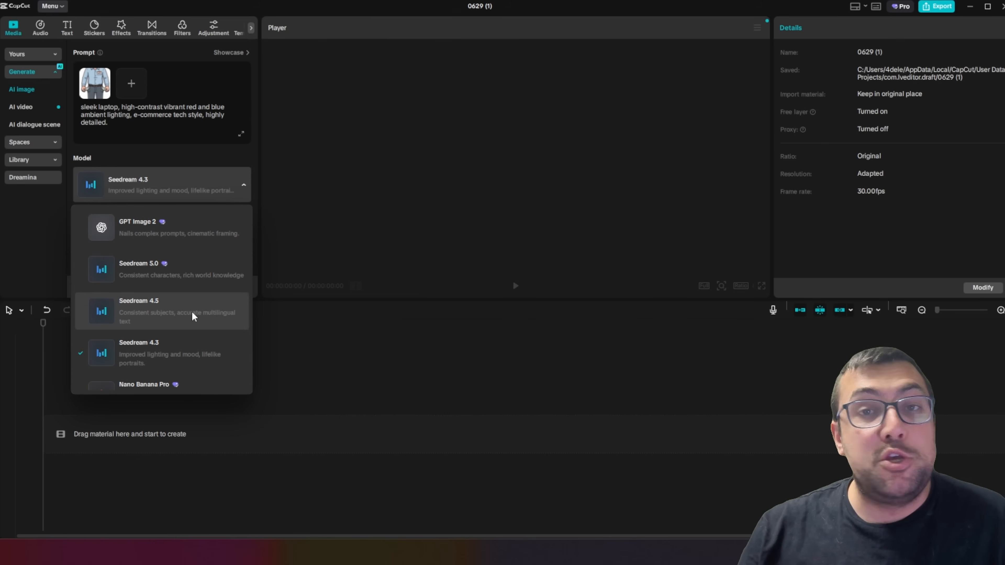
pyautogui.click(184, 234)
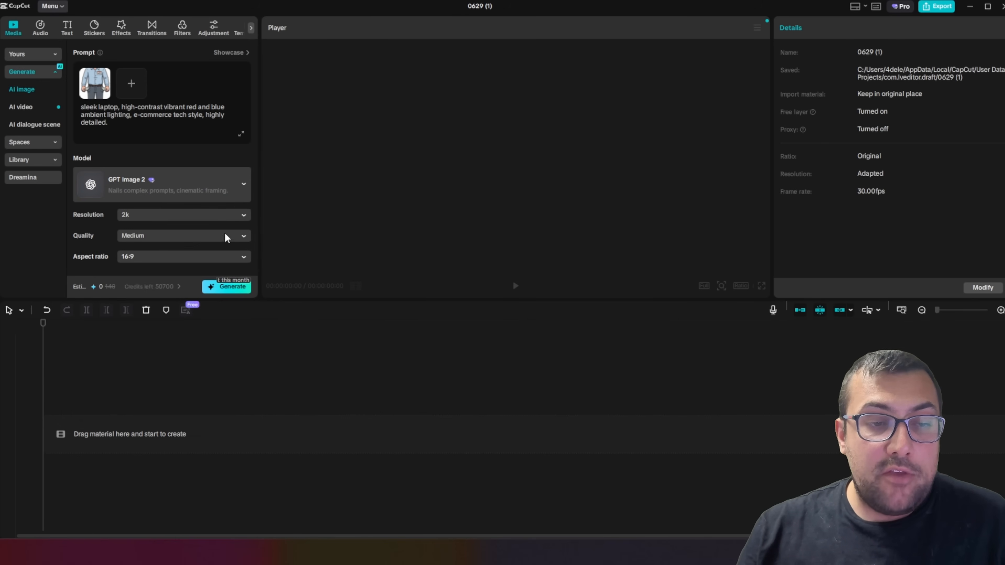
# Review the resolution and quality options, keep 2k, Medium and 16:9, and generate the tech worker images
pyautogui.click(163, 217)
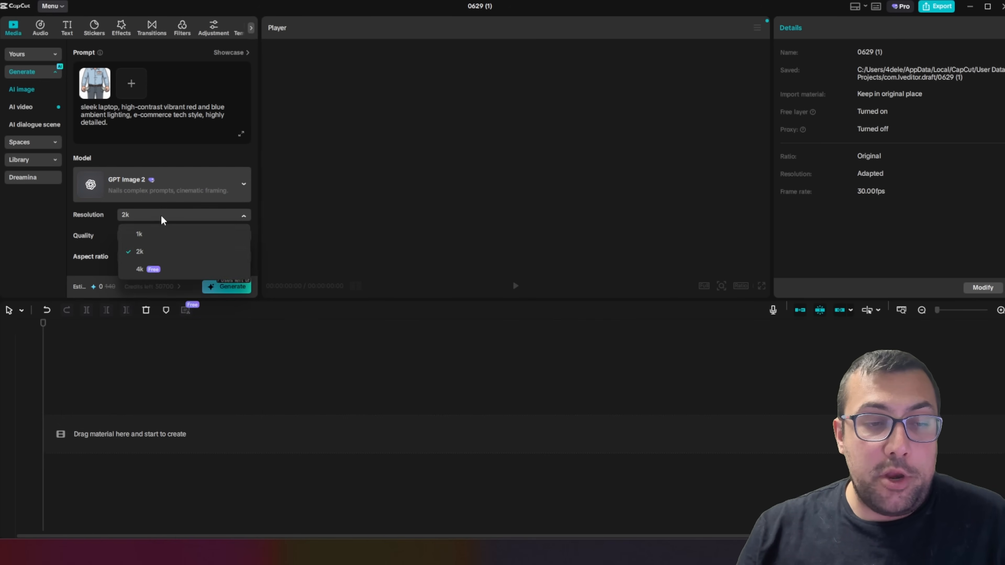
pyautogui.click(160, 216)
pyautogui.click(167, 238)
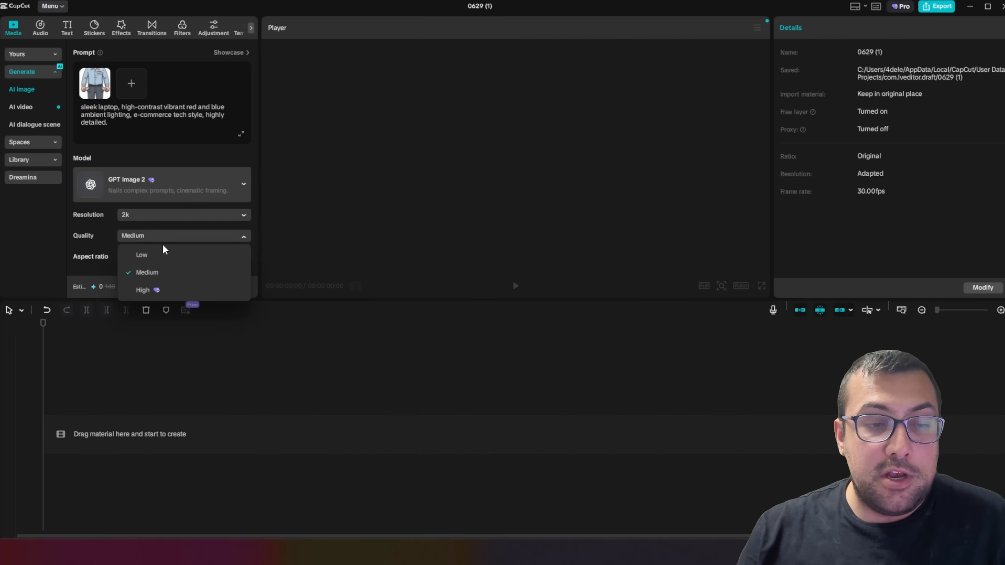
pyautogui.click(164, 238)
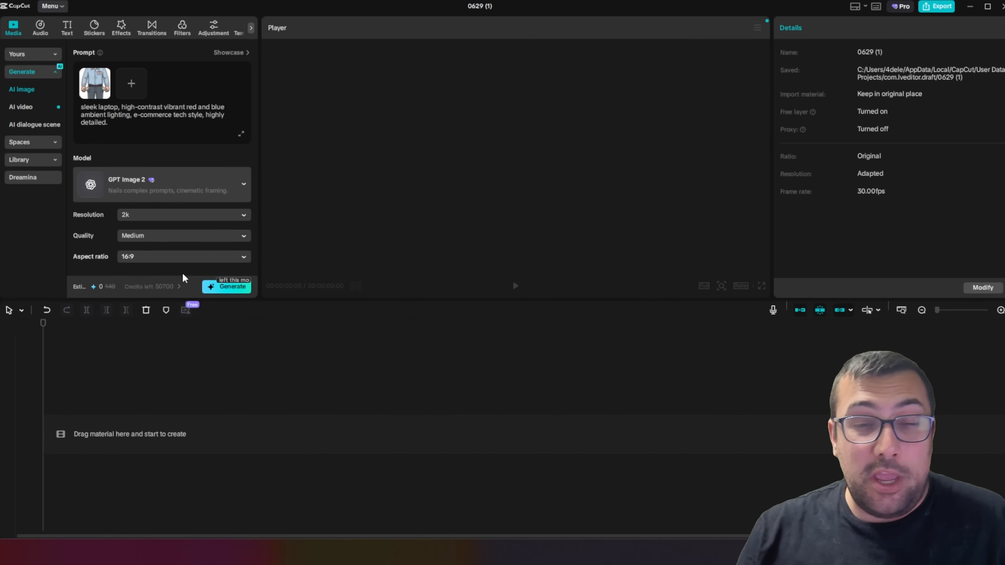
pyautogui.click(220, 283)
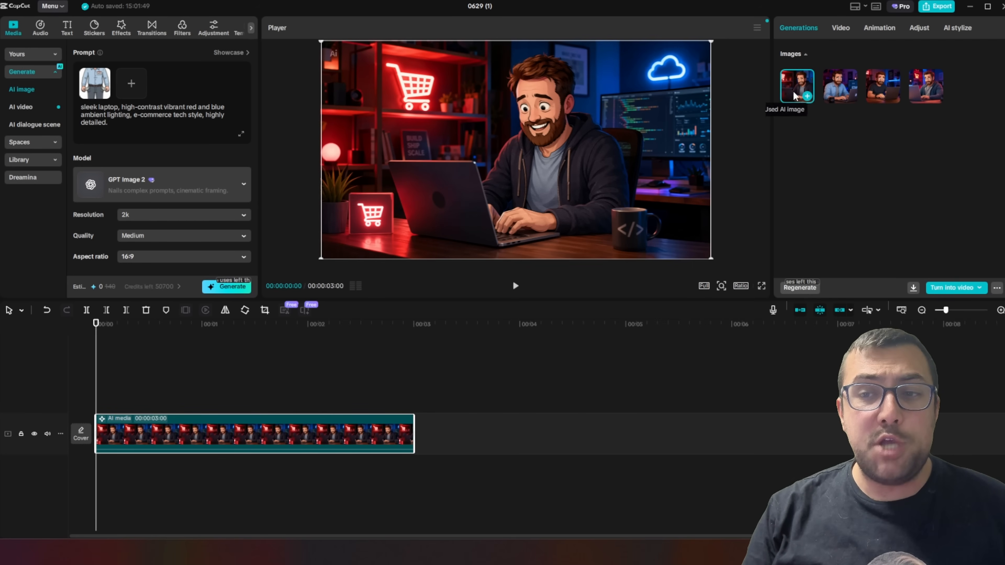
# Compare the generated image variations and return to the first one, with the man in the dark hoodie
pyautogui.click(831, 77)
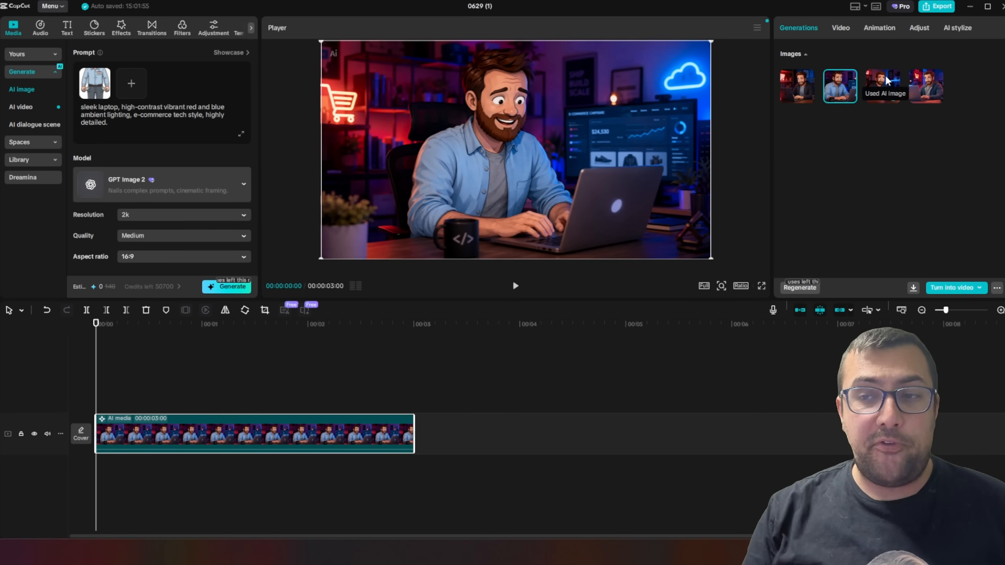
pyautogui.click(884, 75)
pyautogui.click(911, 81)
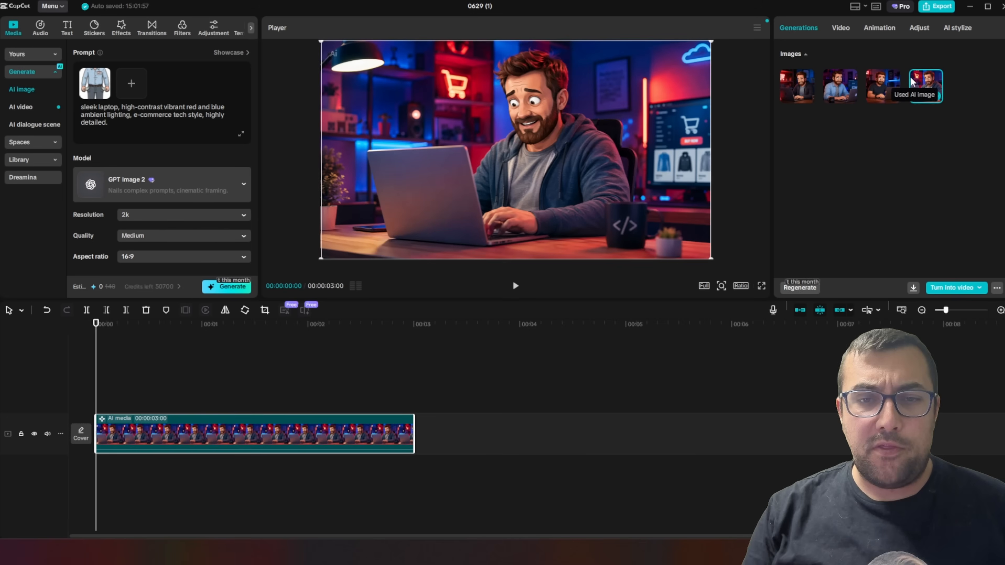
pyautogui.click(796, 78)
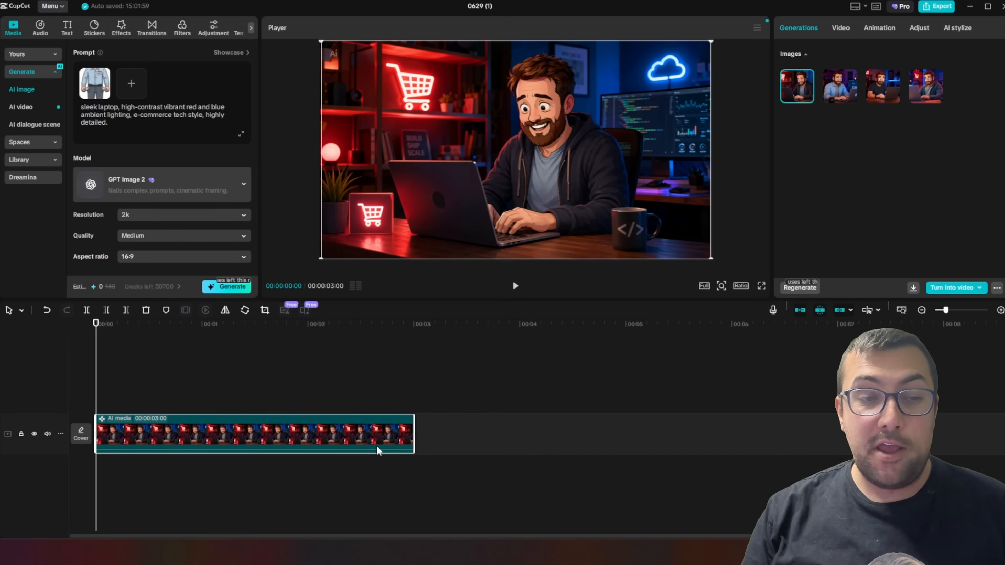
# Open the AI dialogue scene setup for the chosen image and browse its text-to-speech character voices
pyautogui.click(972, 285)
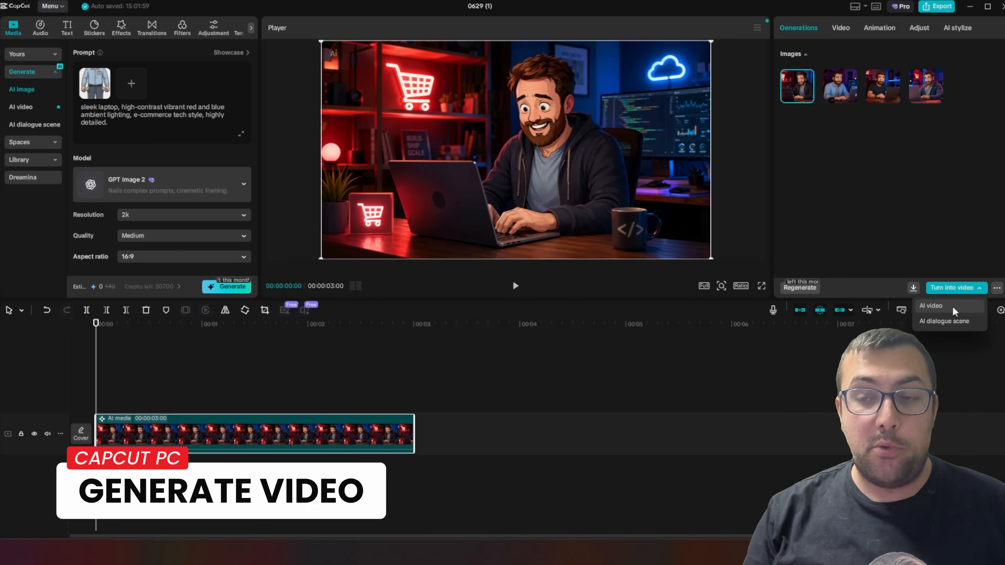
pyautogui.click(948, 323)
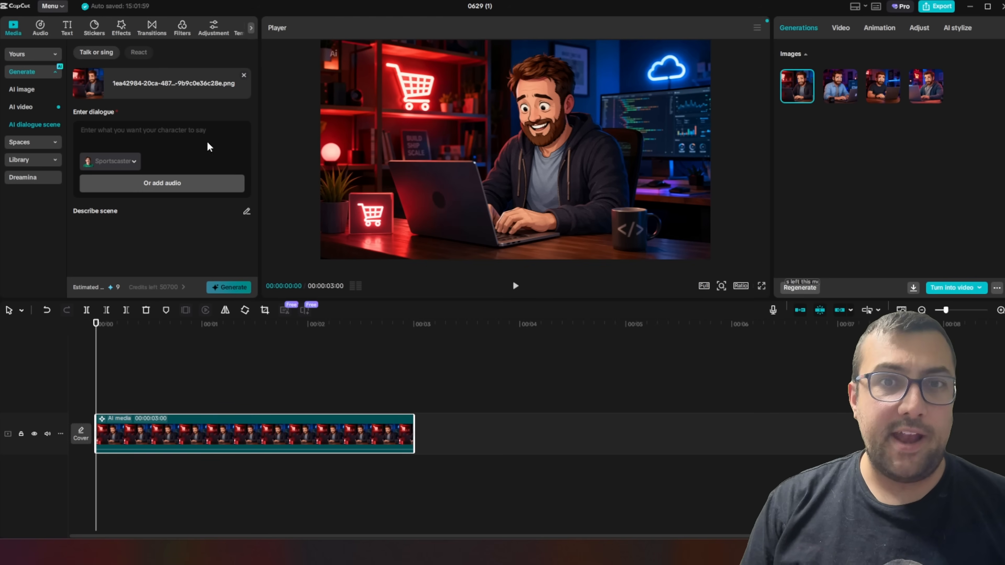
pyautogui.click(131, 164)
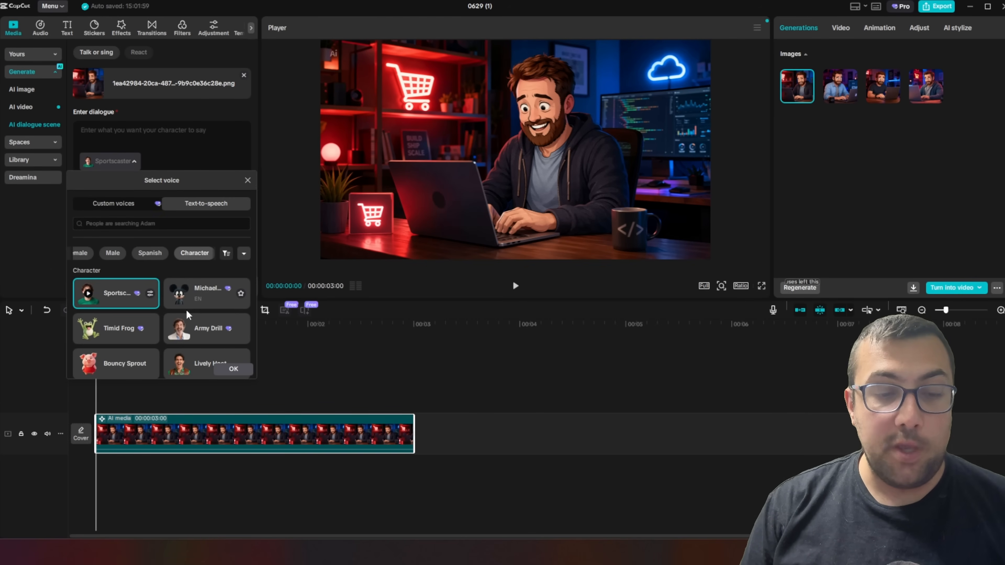
pyautogui.scroll(-8, 186, 309)
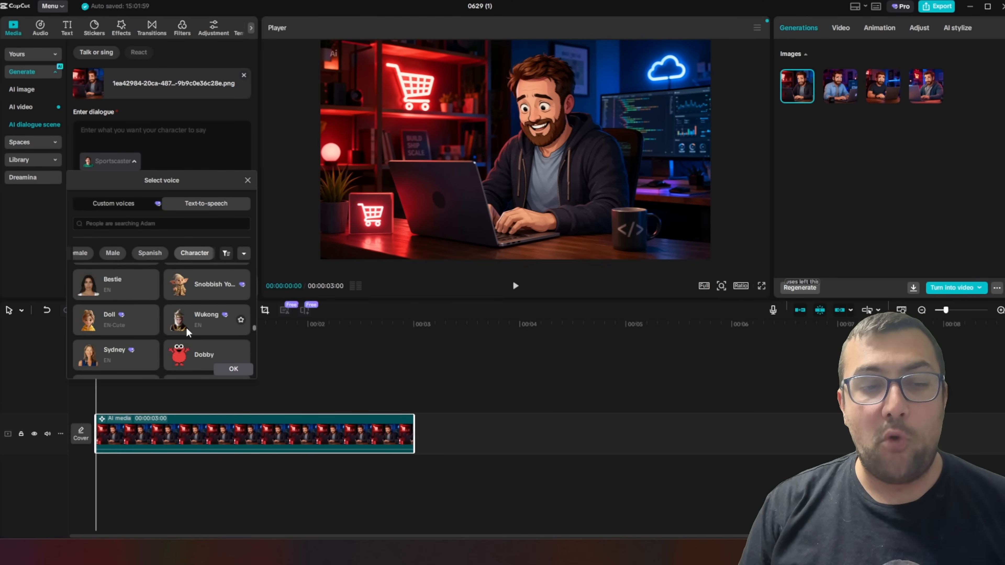
pyautogui.scroll(3, 182, 325)
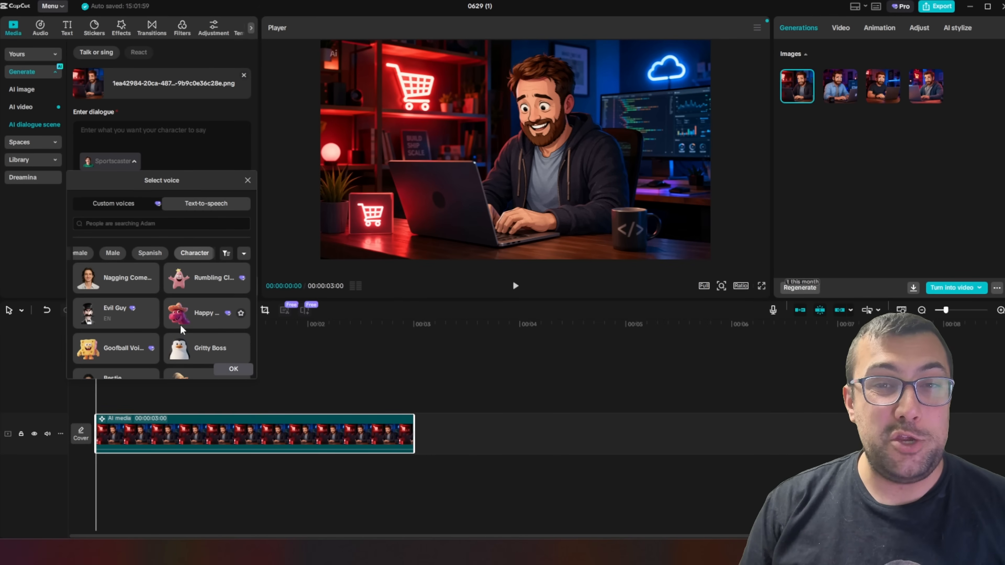
# Turn the chosen image into an AI video with a prompt for an enthusiastic smile, code reflections, slow push-in and pulsing red and blue lights
pyautogui.click(952, 288)
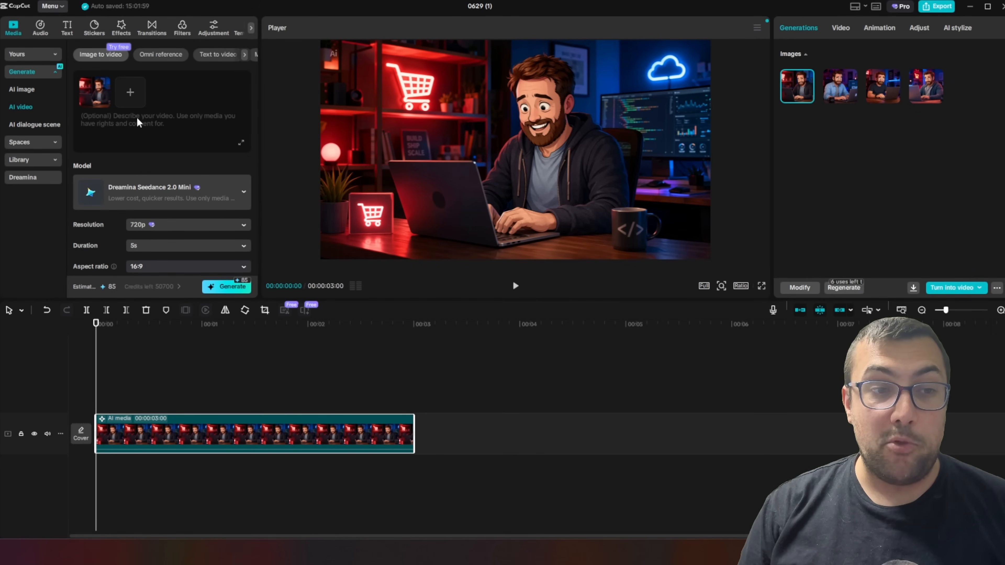
pyautogui.click(145, 139)
pyautogui.hotkey('ctrl', 'v')
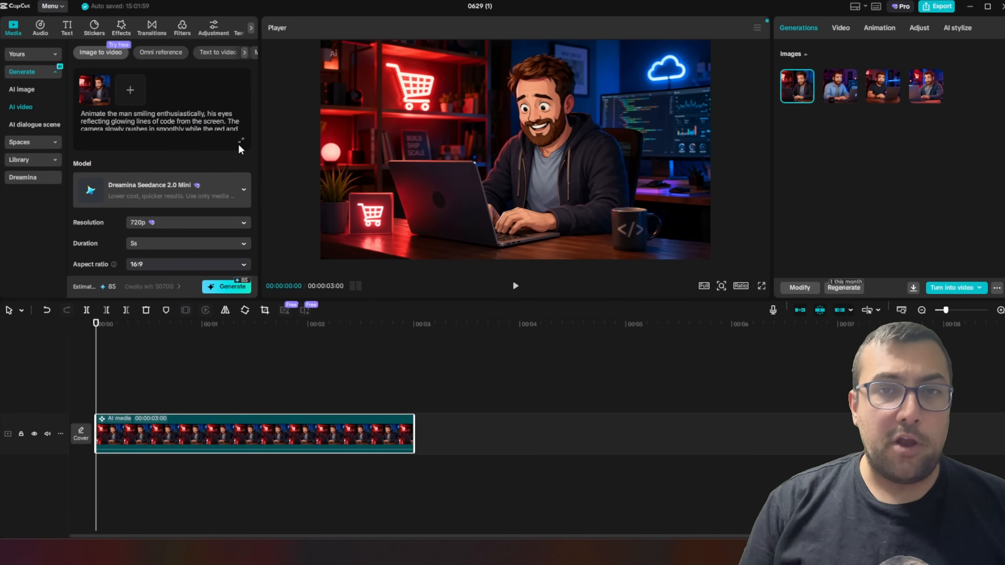
pyautogui.click(241, 141)
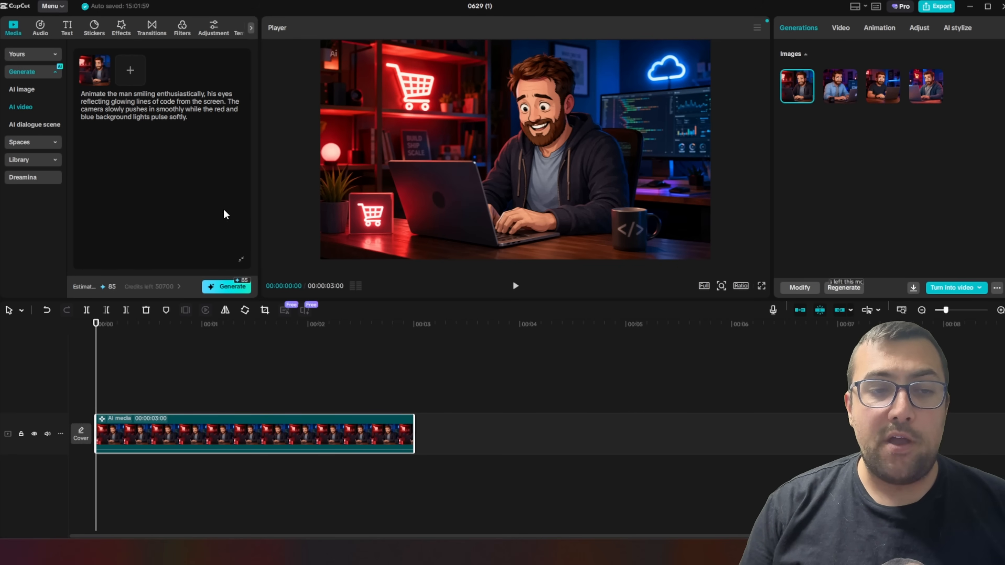
pyautogui.click(241, 259)
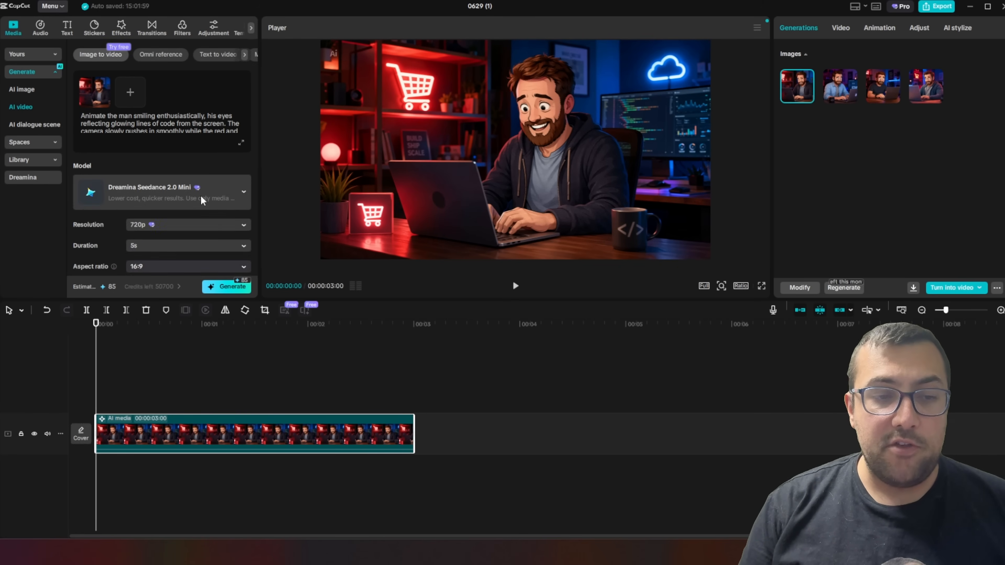
# Browse the available video models and choose Dreamina Seedance 2.0 Fast
pyautogui.click(200, 196)
pyautogui.scroll(-3, 214, 282)
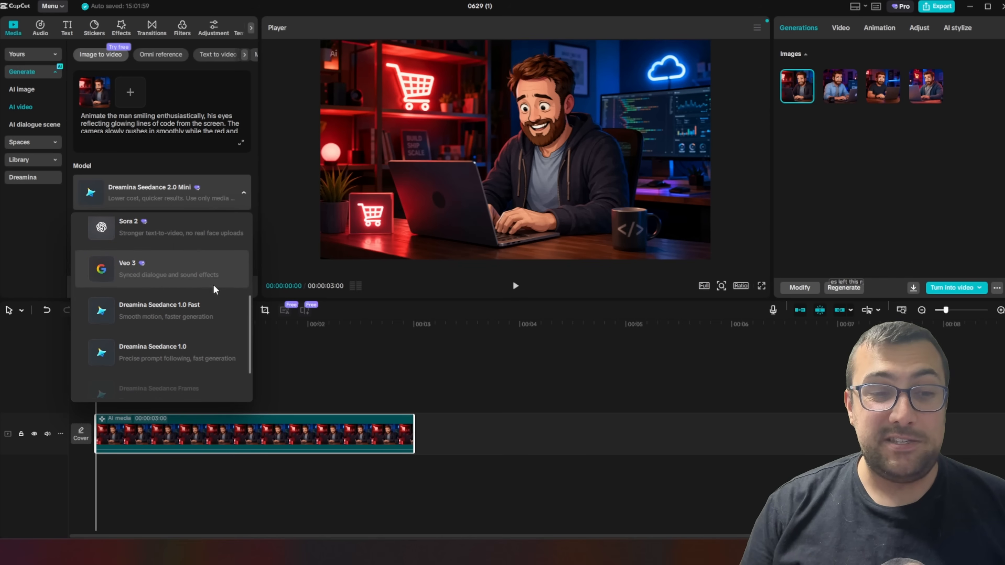
pyautogui.scroll(-2, 213, 286)
pyautogui.scroll(3, 210, 285)
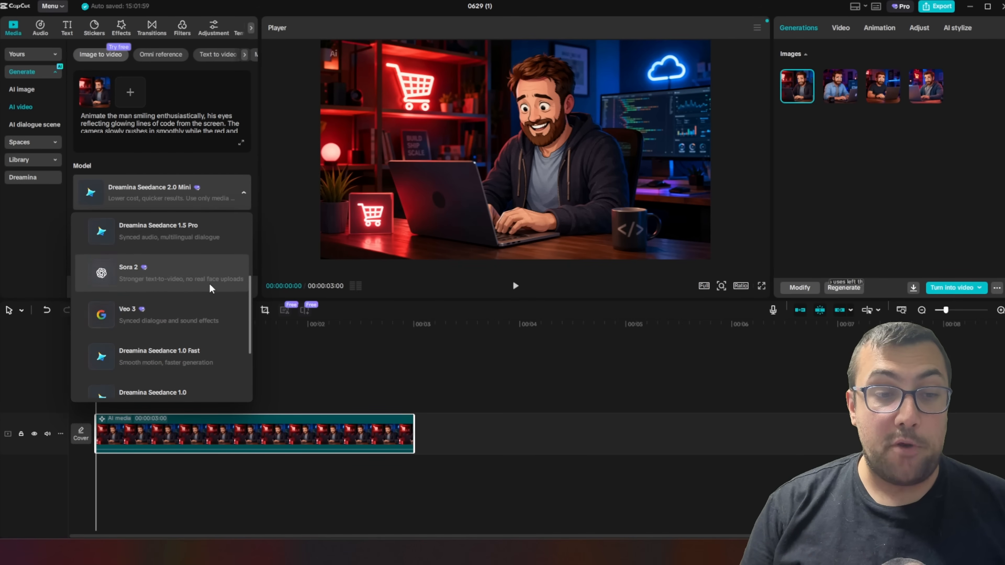
pyautogui.scroll(5, 209, 284)
pyautogui.click(206, 277)
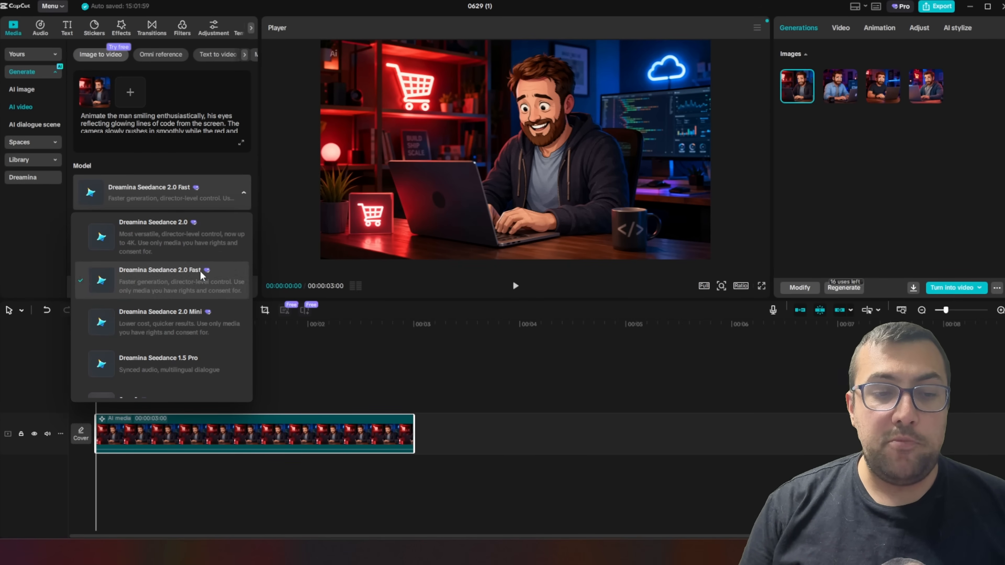
pyautogui.click(200, 271)
# Keep the video at 720p, 5s and 16:9, generate it, and play back the resulting clip
pyautogui.click(184, 223)
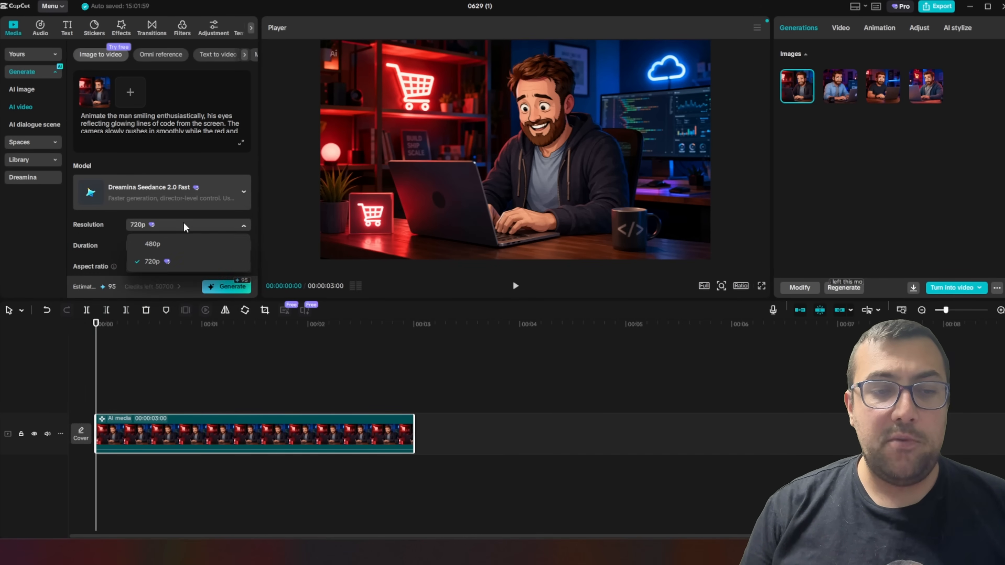
pyautogui.click(184, 222)
pyautogui.click(209, 246)
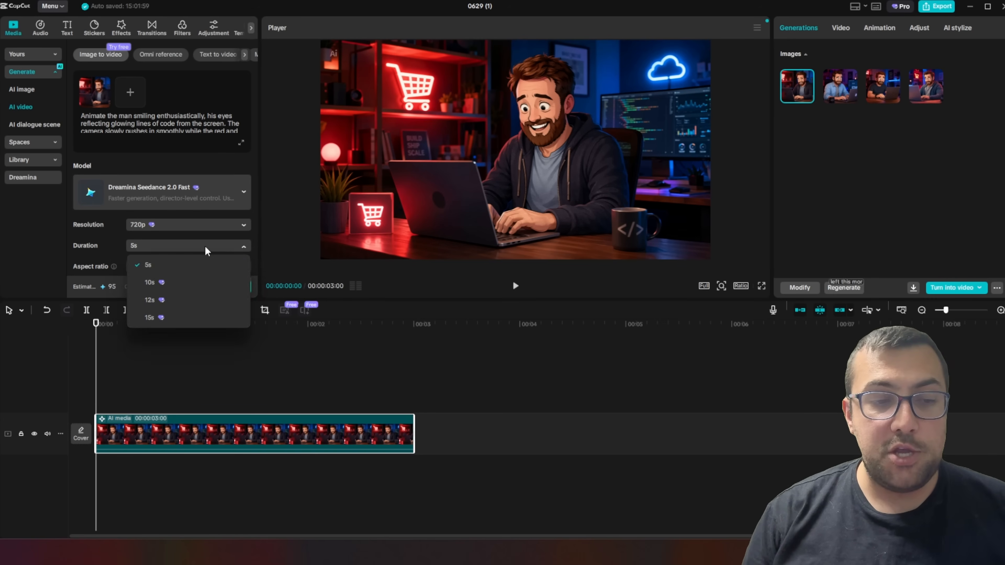
pyautogui.click(207, 248)
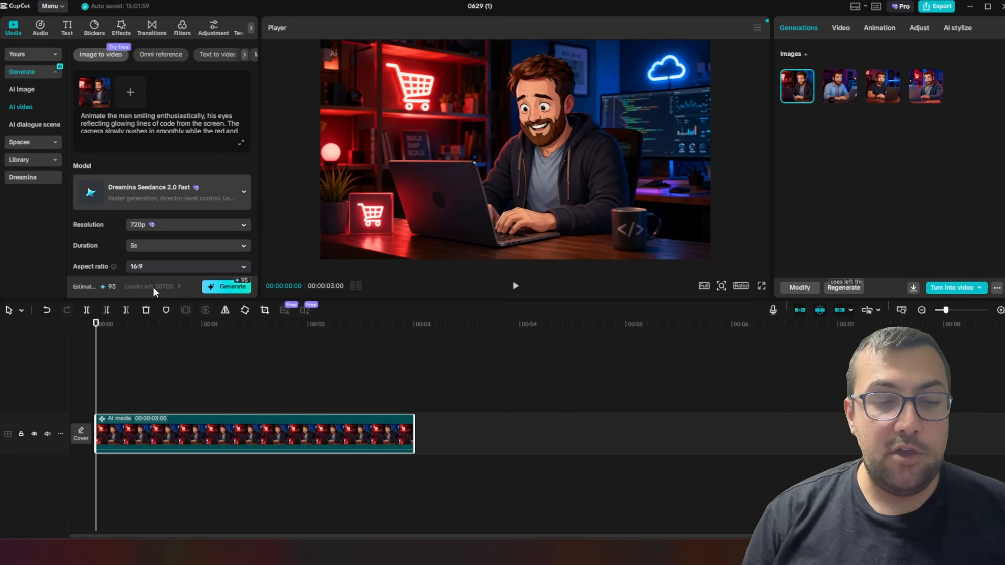
pyautogui.click(243, 287)
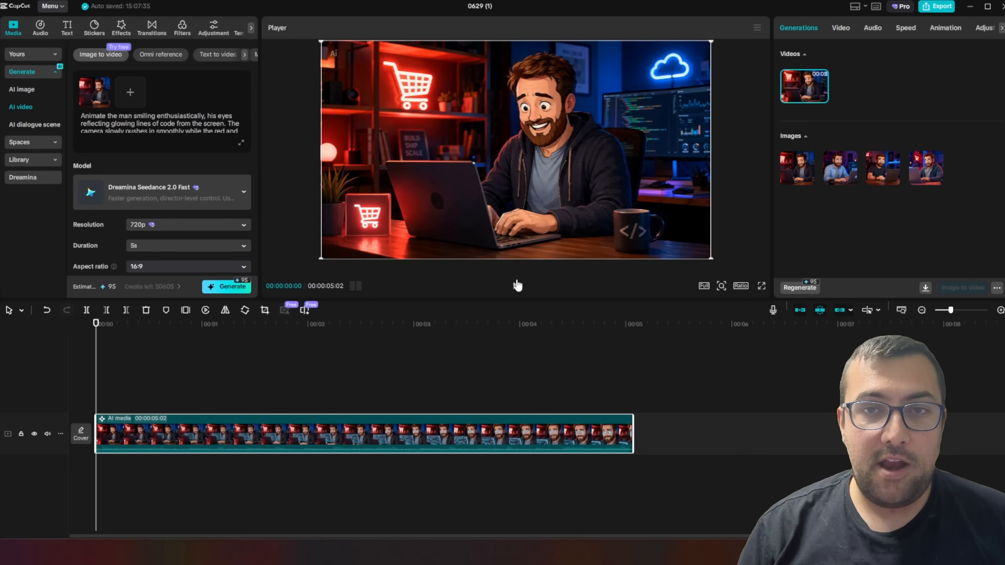
pyautogui.click(516, 286)
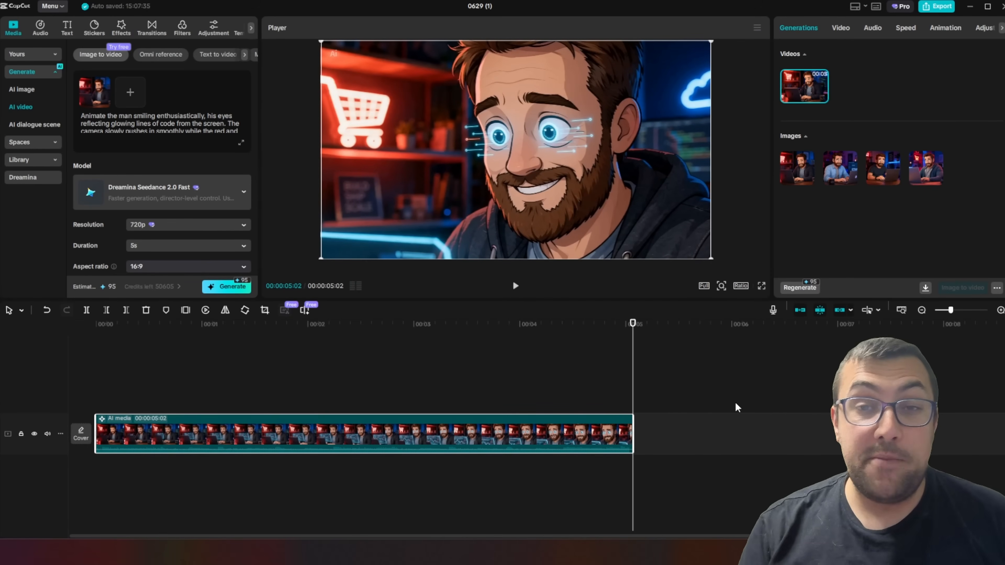
# Enter a new AI image prompt for an extreme close-up of a futuristic computer screen showing a bright red AWS invoice for $90.00
pyautogui.click(31, 91)
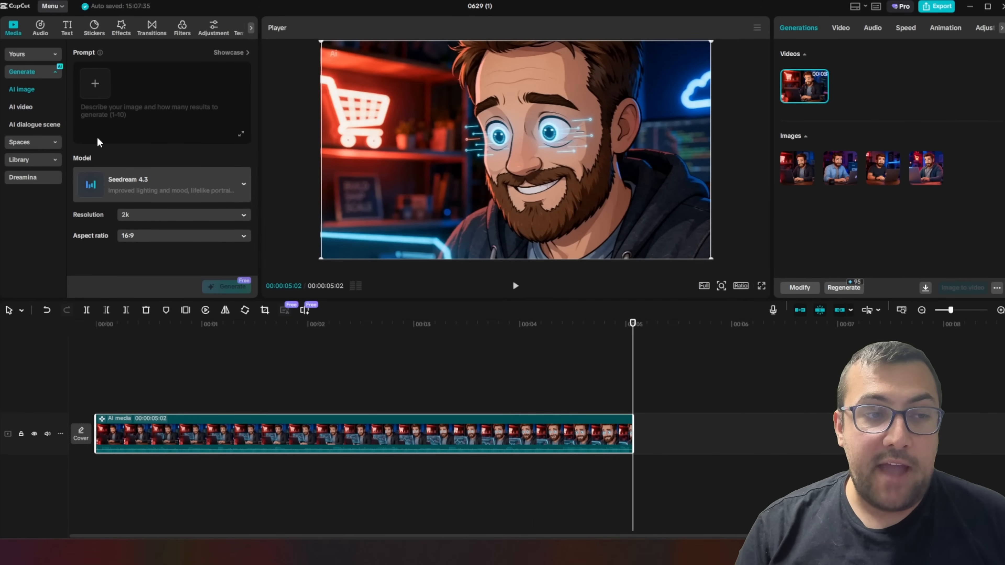
pyautogui.click(147, 113)
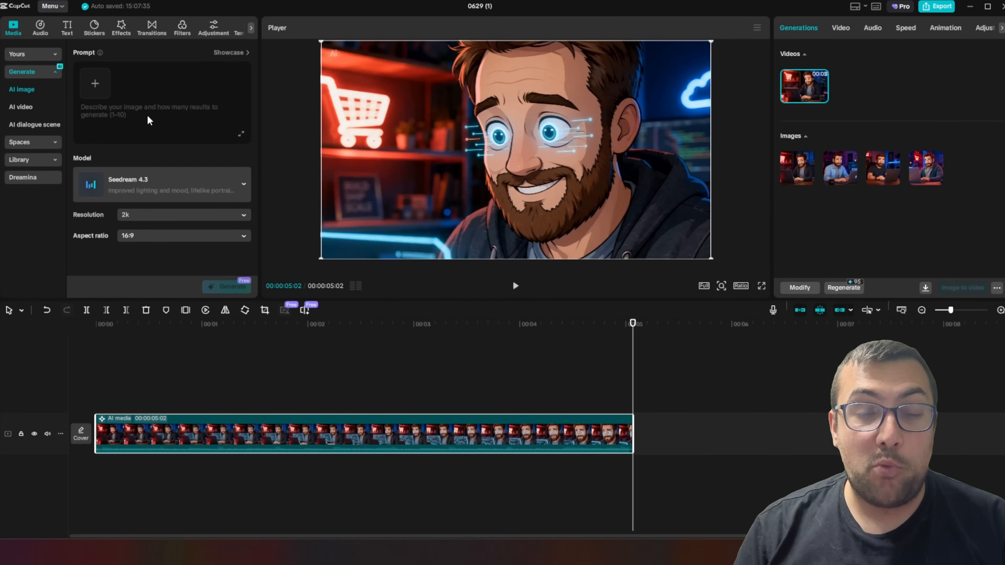
pyautogui.hotkey('ctrl', 'v')
pyautogui.moveTo(150, 122); pyautogui.dragTo(82, 106)
pyautogui.click(111, 107)
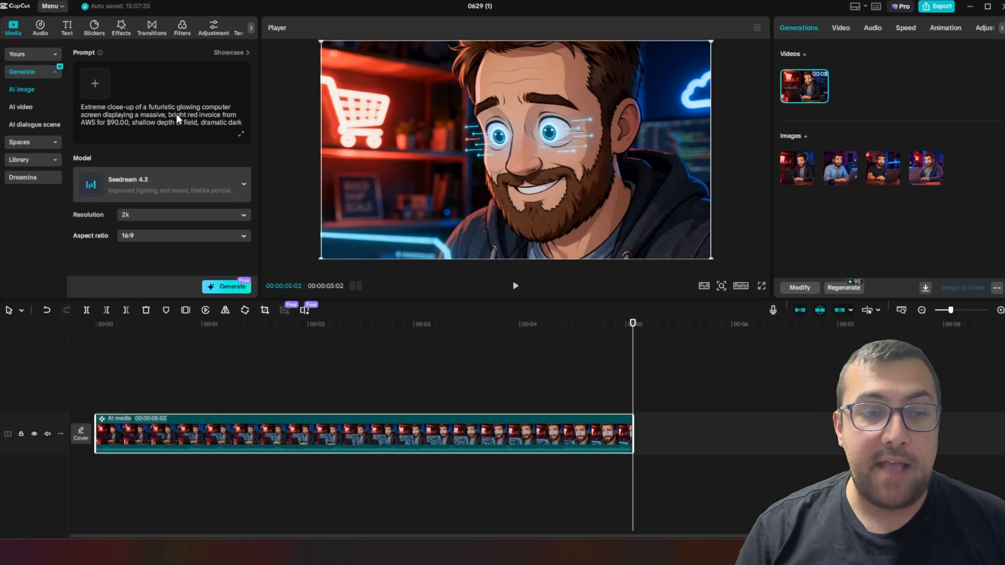
pyautogui.moveTo(175, 114); pyautogui.dragTo(201, 123)
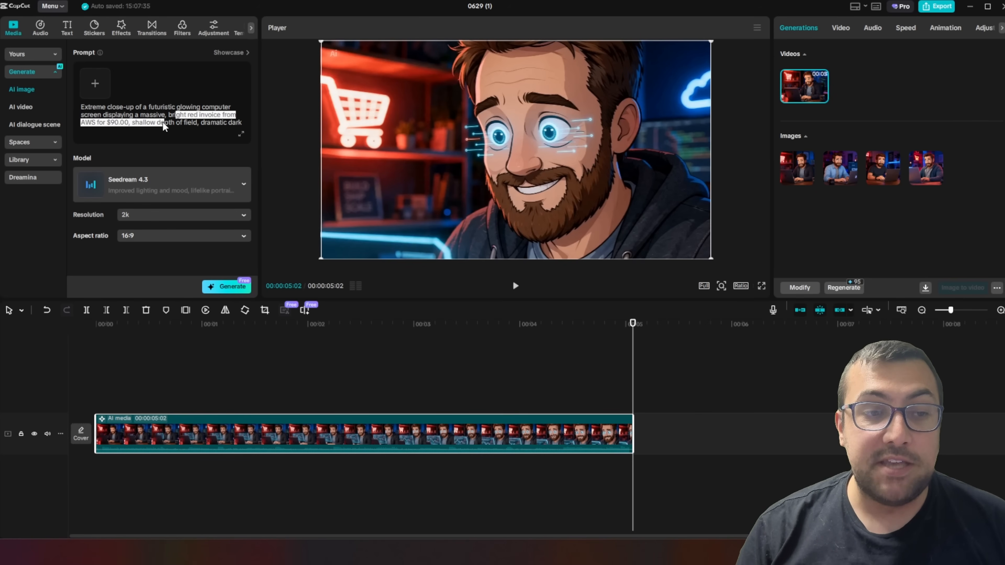
# Review the invoice prompt, compare the generated images, and choose the $90.00 laptop close-up without hands
pyautogui.moveTo(110, 122); pyautogui.dragTo(133, 127)
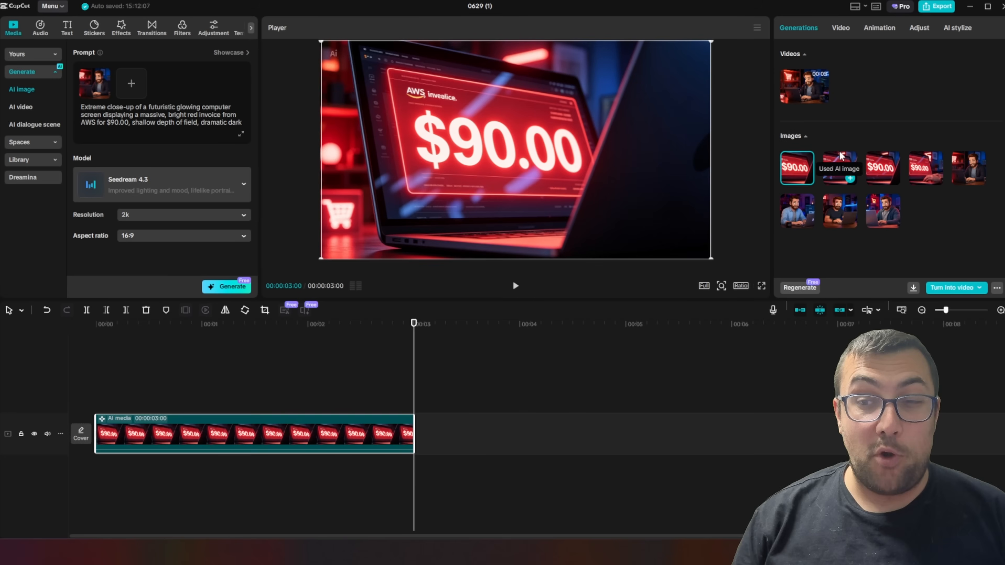
pyautogui.click(915, 162)
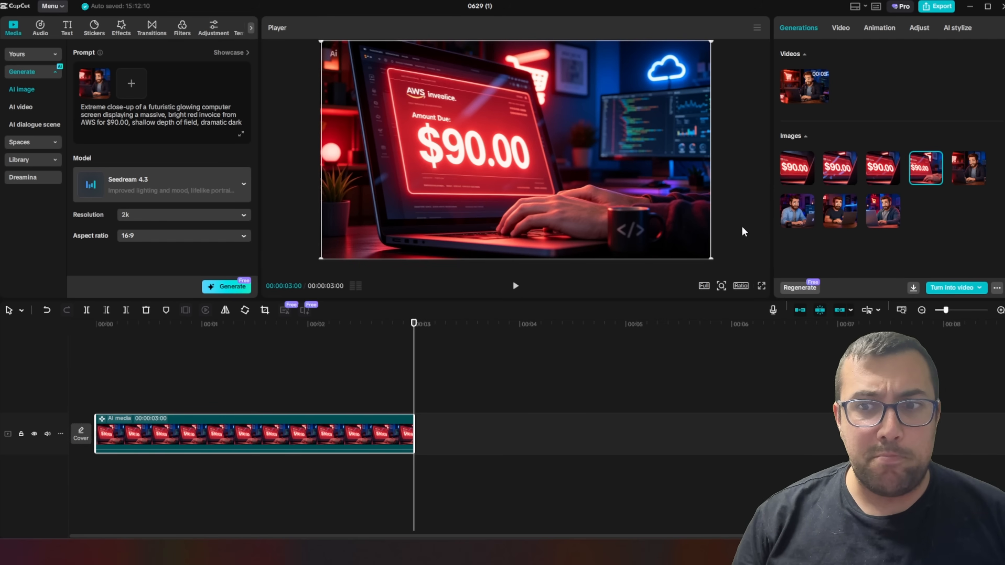
pyautogui.click(780, 168)
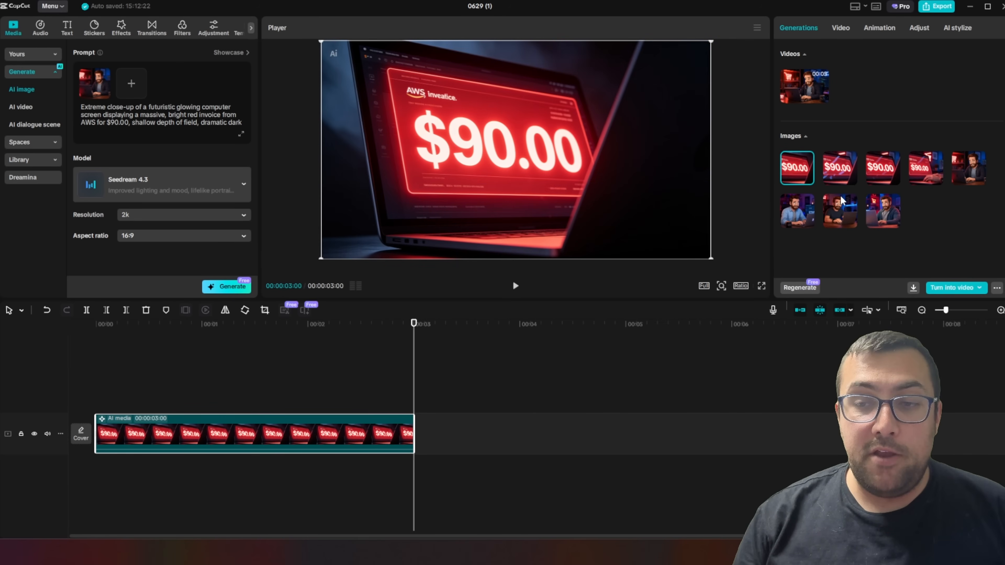
# Turn the invoice image into an AI video with a prompt for a glowing digital data particle explosion, adding the man's image for his hands
pyautogui.click(974, 288)
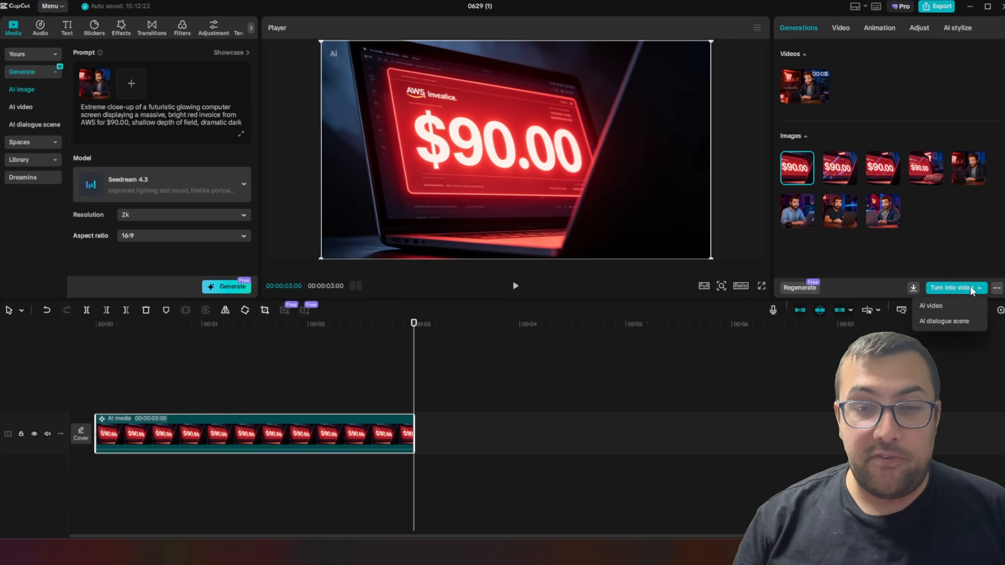
pyautogui.click(957, 308)
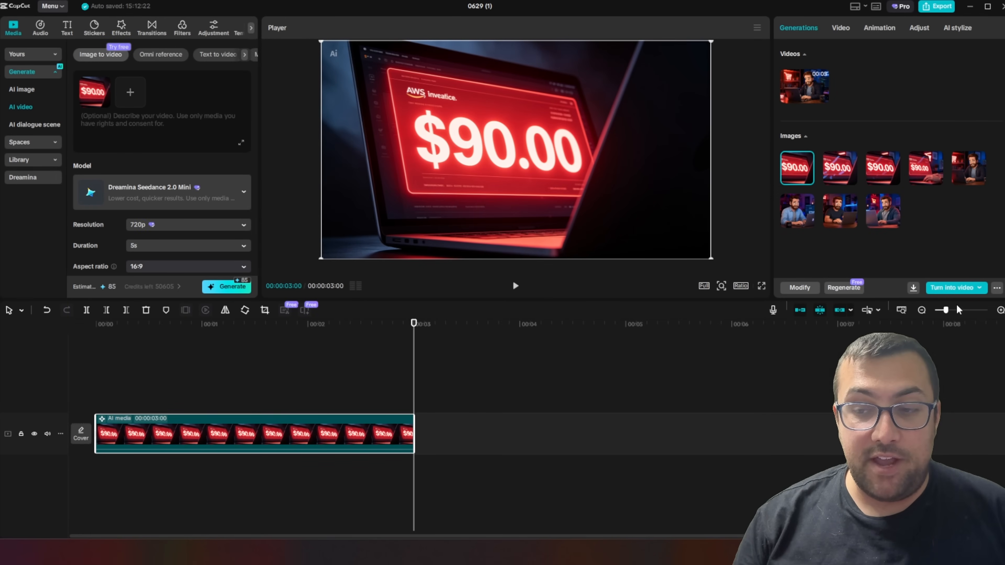
pyautogui.click(141, 123)
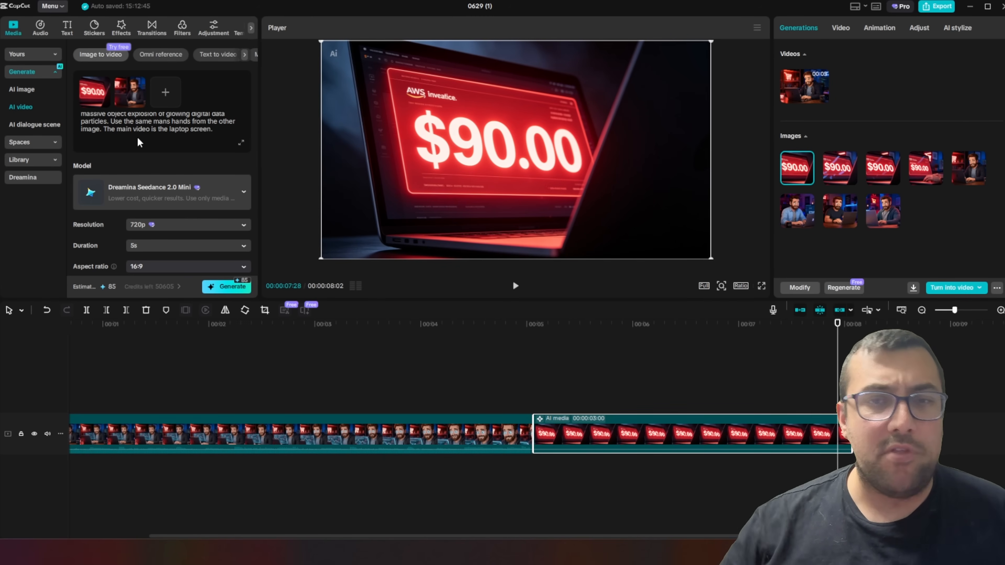
# Generate the invoice video with Dreamina Seedance 2.0 Mini at 720p, 5s and 16:9, and play back both timeline clips
pyautogui.click(209, 193)
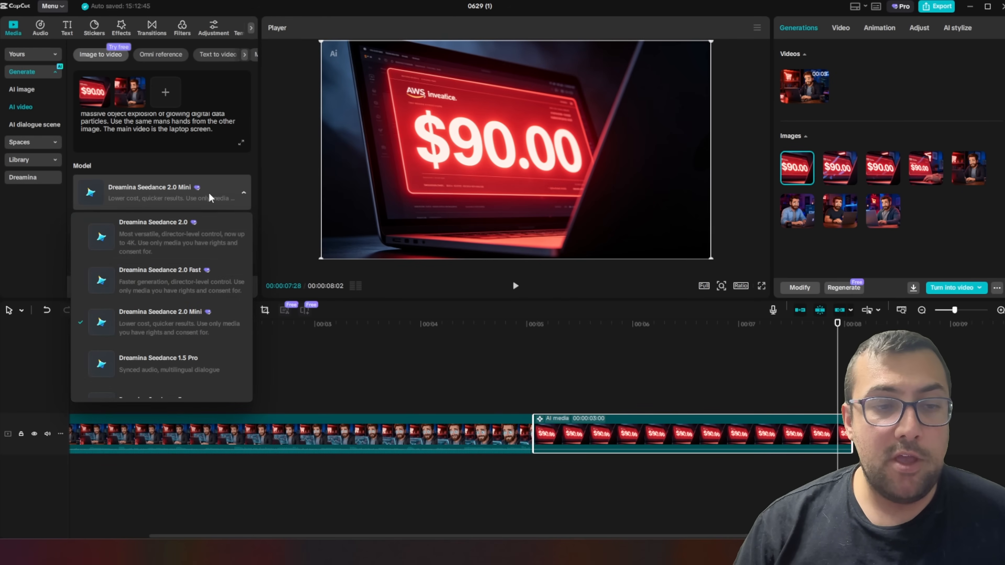
pyautogui.scroll(-3, 198, 292)
pyautogui.scroll(3, 198, 293)
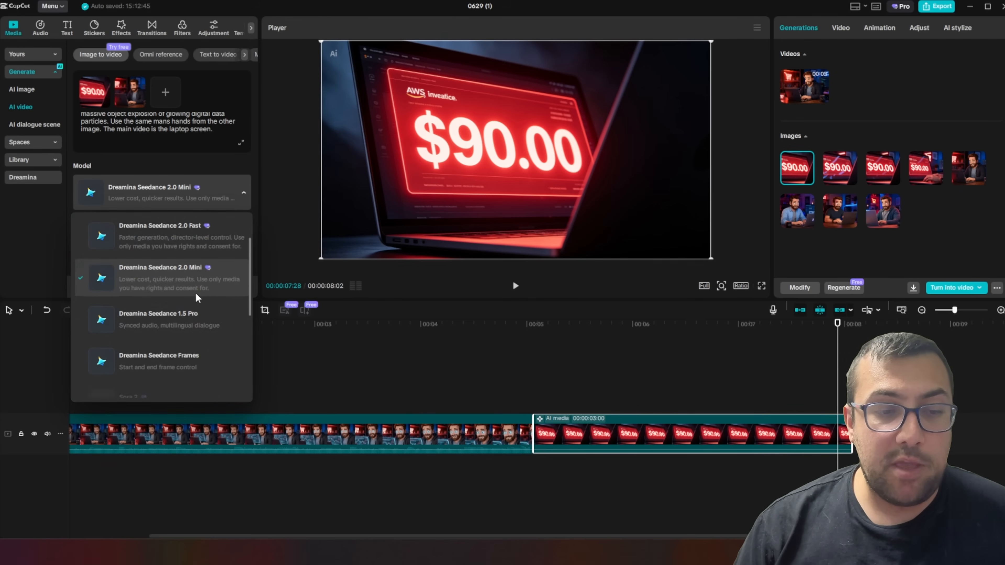
pyautogui.click(195, 293)
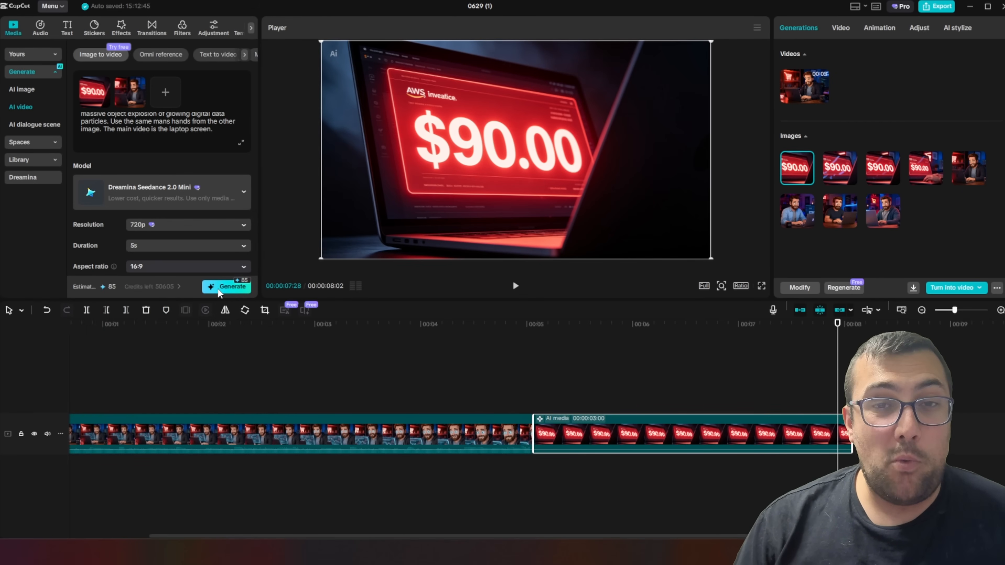
pyautogui.click(216, 290)
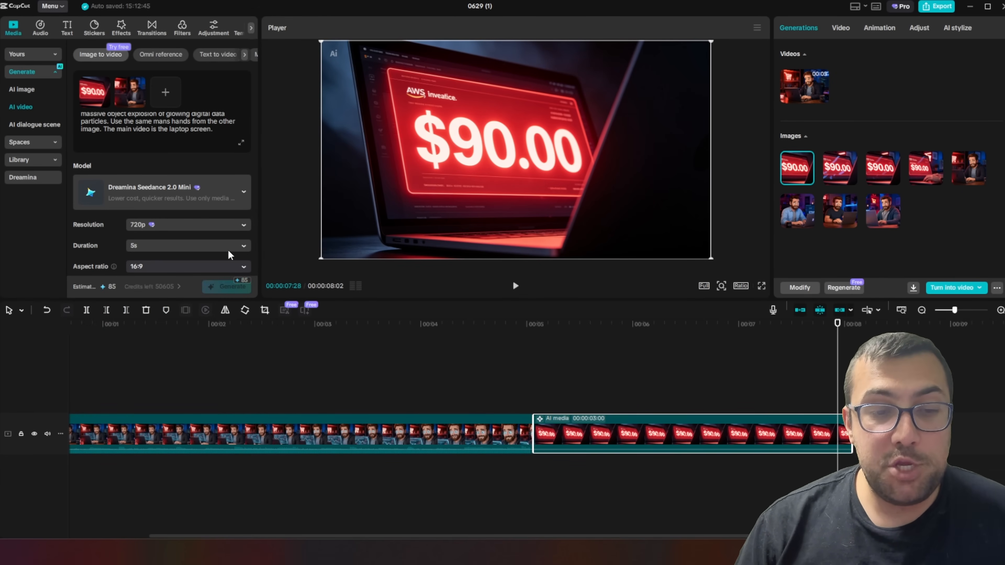
pyautogui.press('Return')
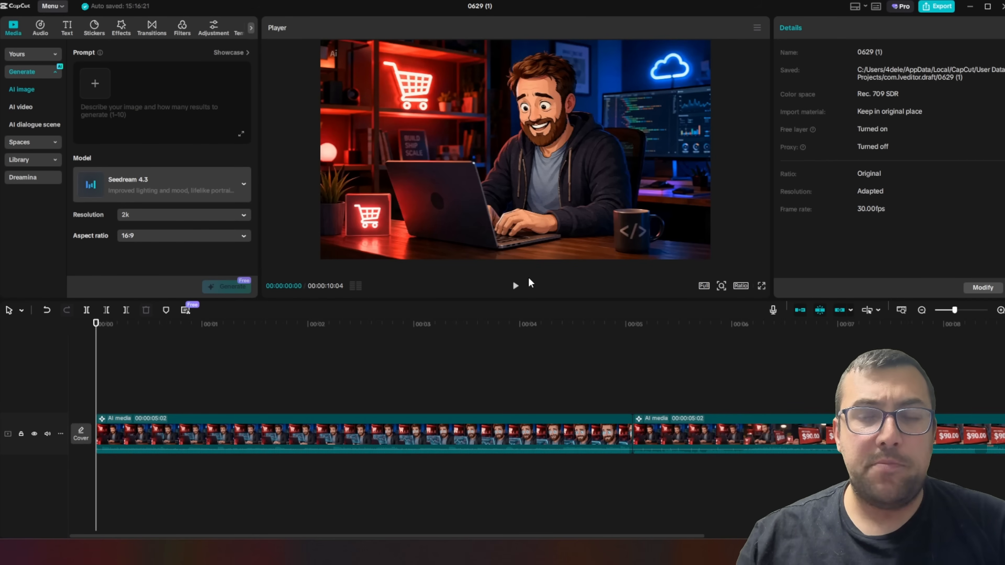
pyautogui.click(515, 285)
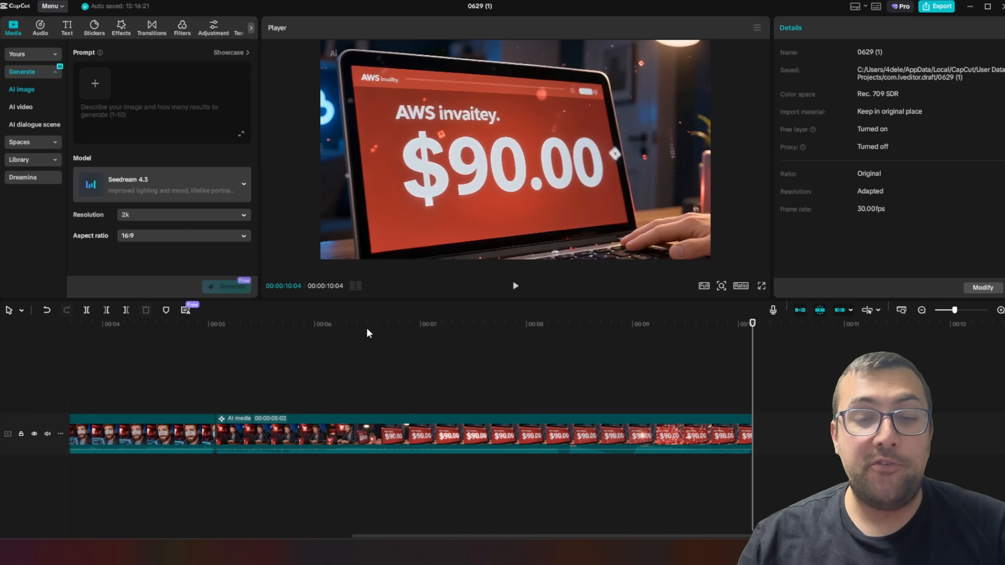
# Reverse the first clip of the man at his laptop and play the sequence from the start
pyautogui.moveTo(203, 334); pyautogui.dragTo(81, 336)
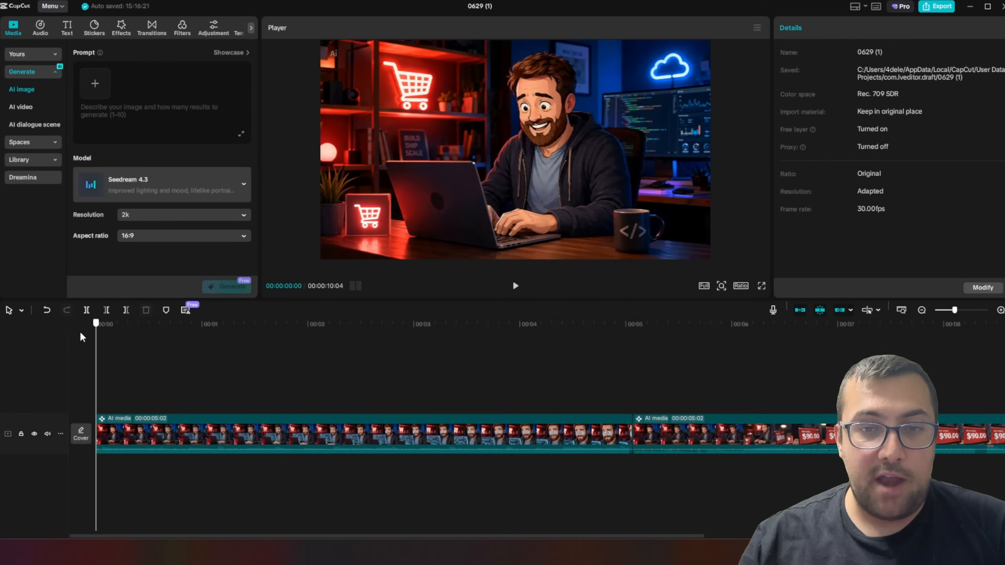
pyautogui.click(454, 436)
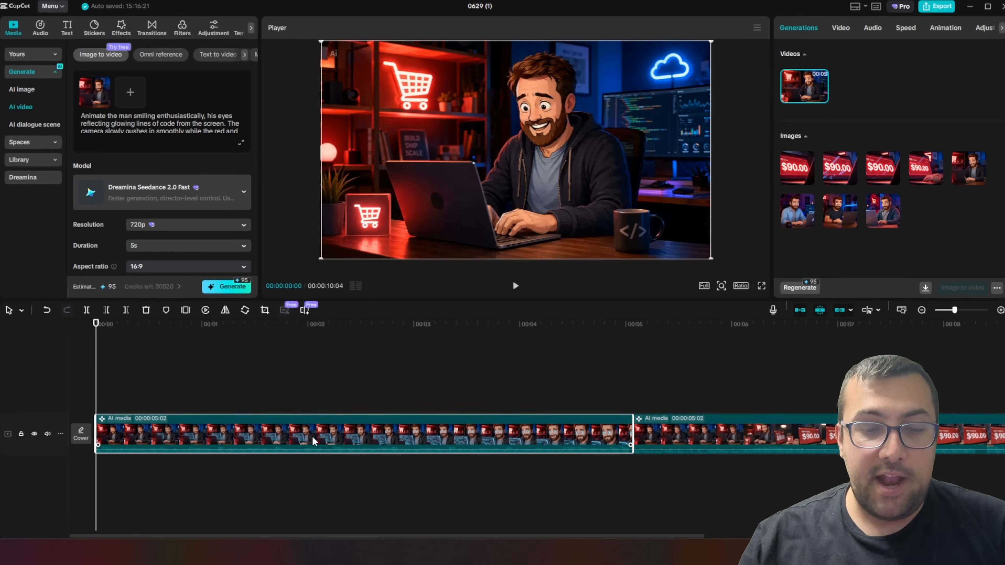
pyautogui.rightClick(262, 430)
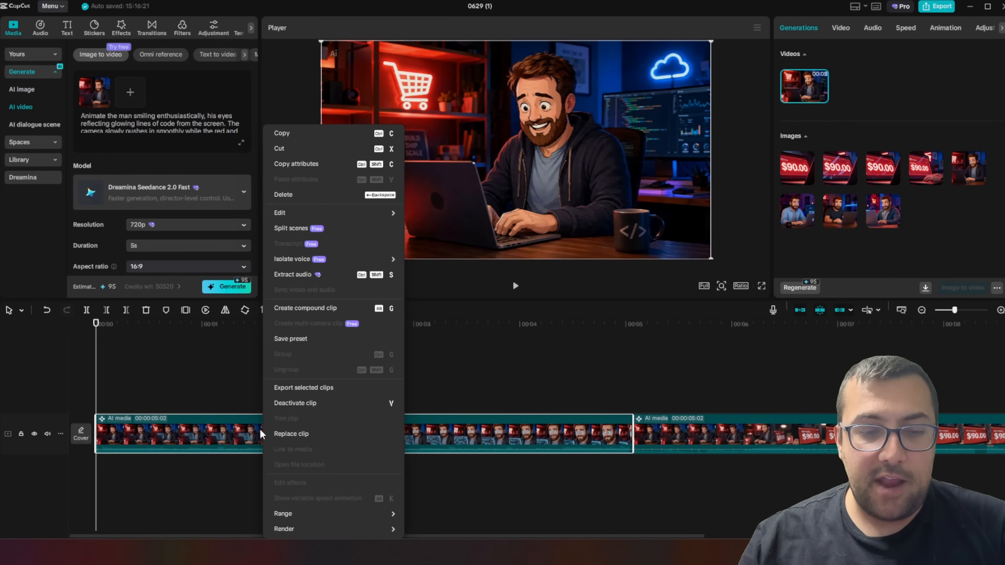
pyautogui.moveTo(351, 262)
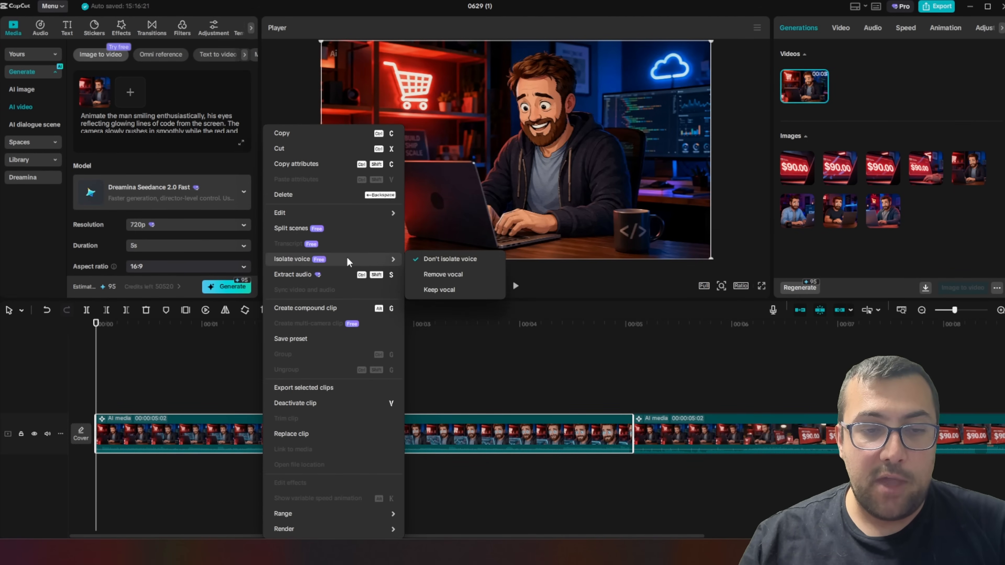
pyautogui.moveTo(353, 214)
pyautogui.click(428, 229)
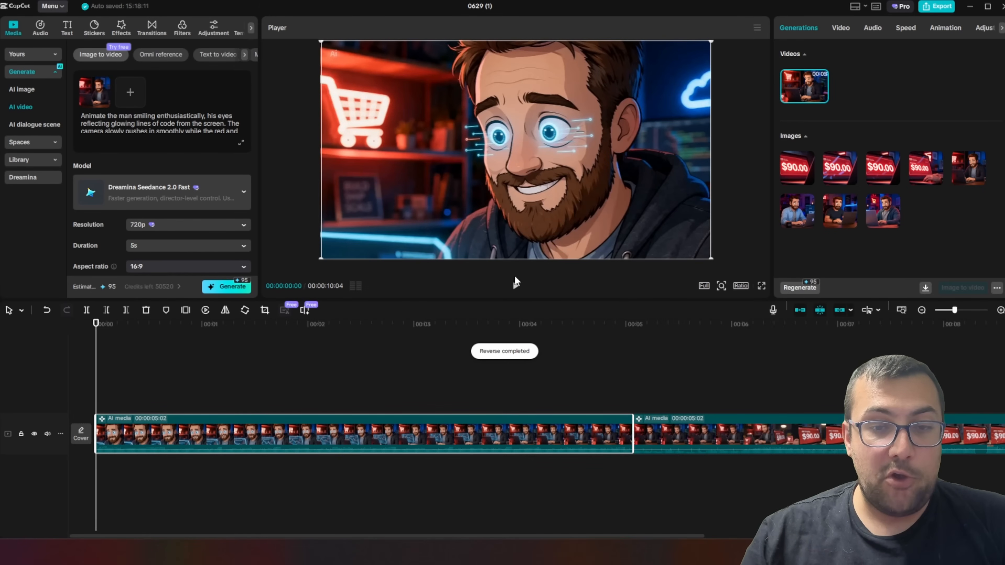
pyautogui.click(515, 284)
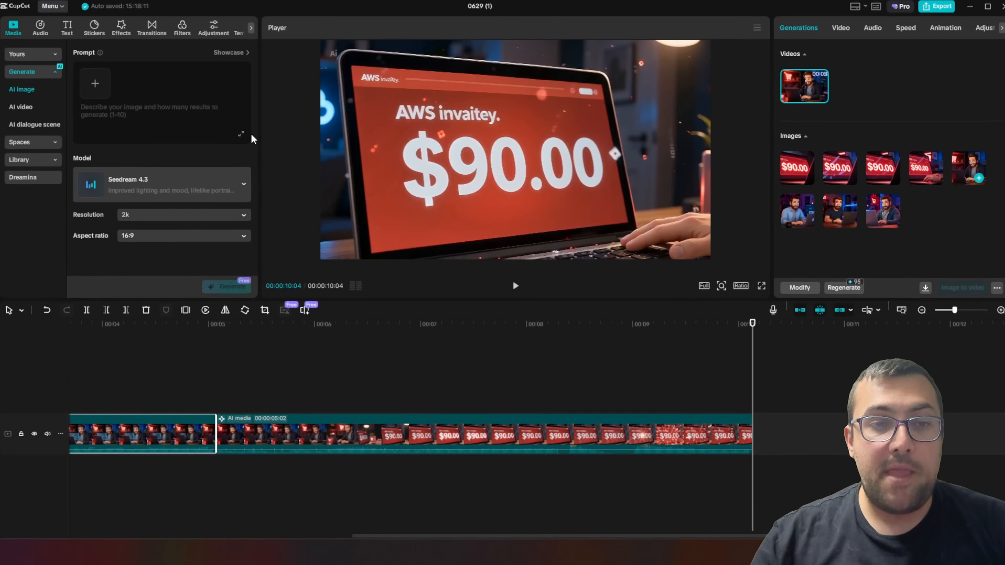
# Enter an AI image prompt for a blockbuster-style low-angle shot of Jeff Bezos in a black suit at an obsidian desk, and review its text
pyautogui.hotkey('ctrl', 'v')
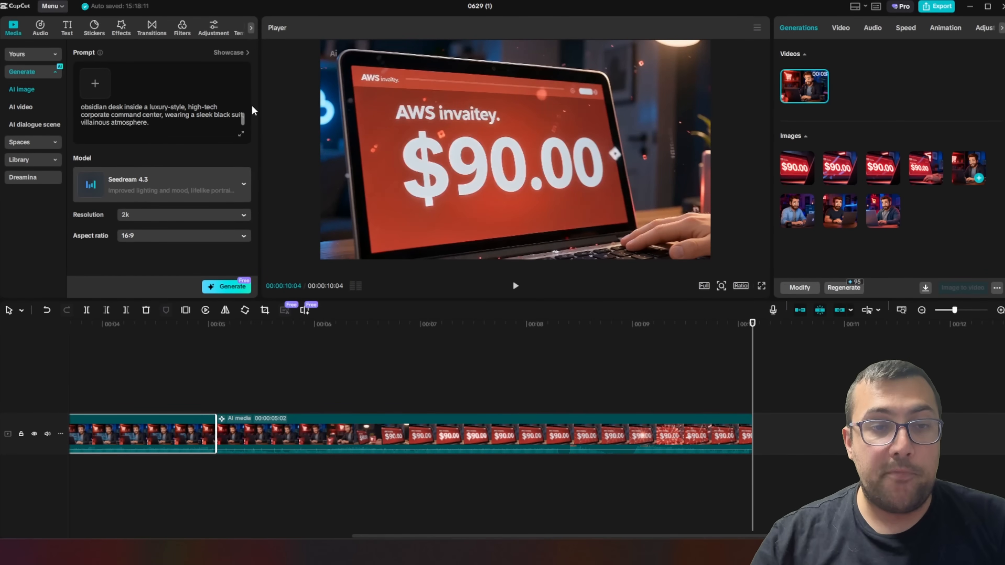
pyautogui.click(242, 135)
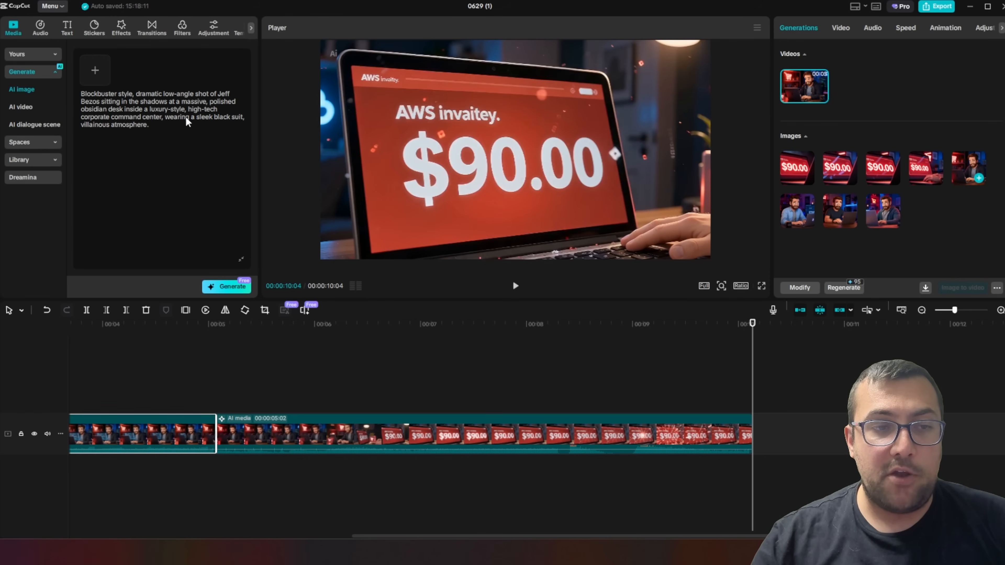
pyautogui.moveTo(92, 92); pyautogui.dragTo(210, 169)
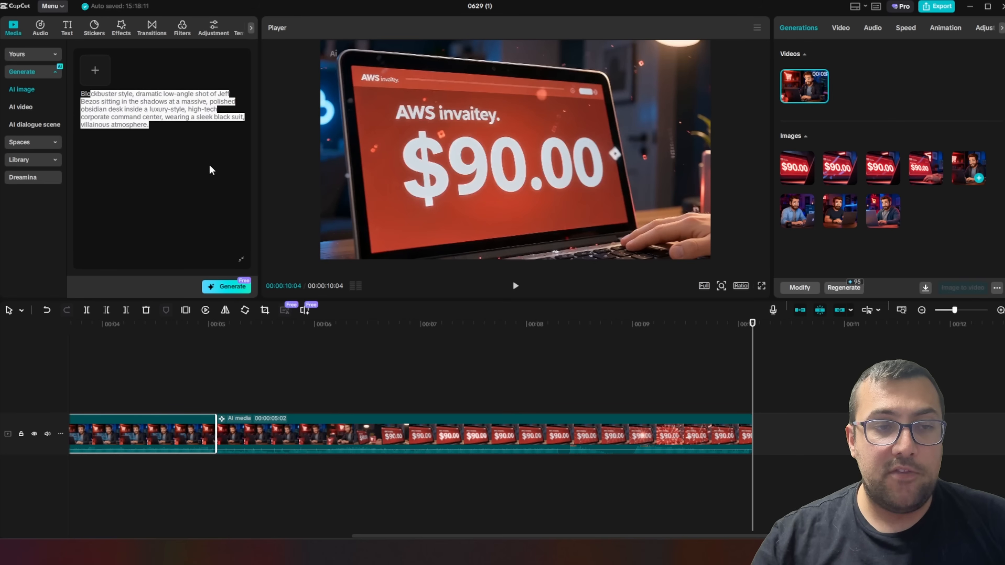
pyautogui.click(242, 261)
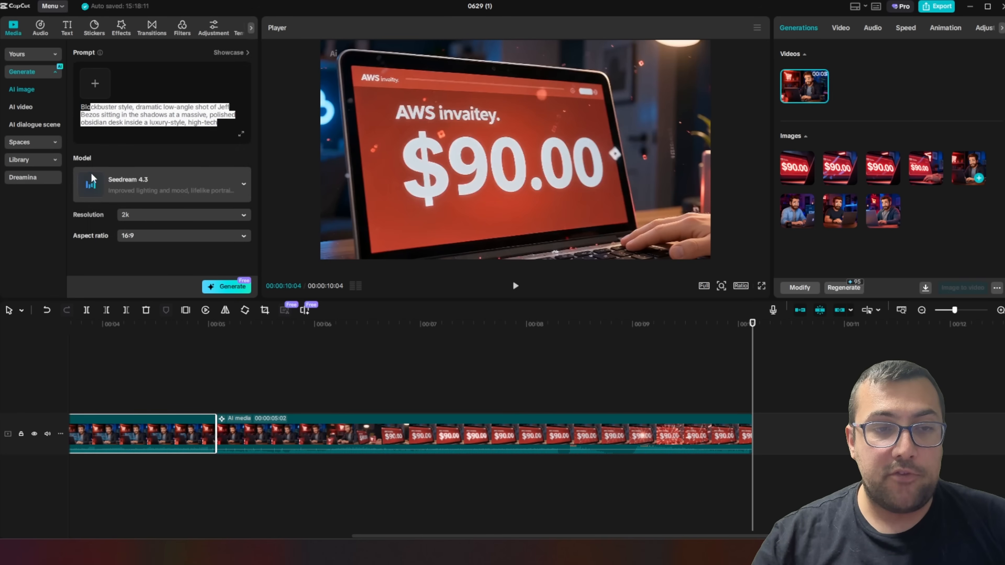
# Switch the image model to Seedream 5.0, keep 2k and 16:9, and generate the Jeff Bezos images
pyautogui.click(174, 185)
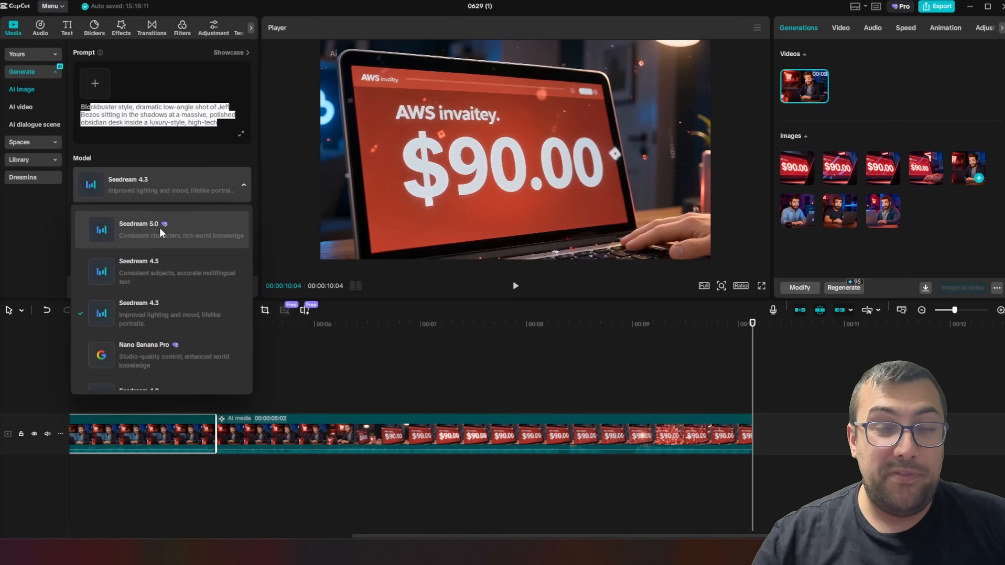
pyautogui.click(165, 233)
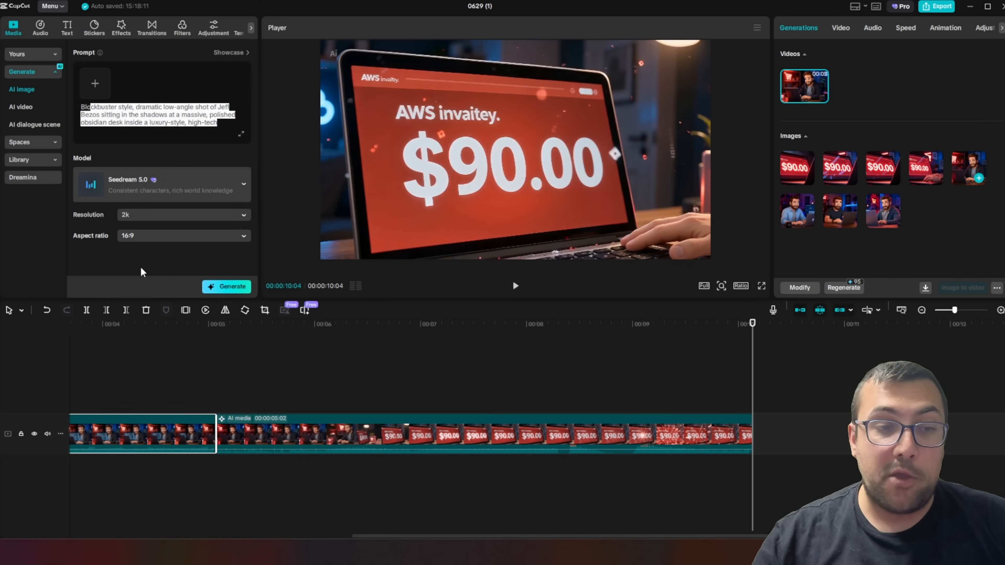
pyautogui.click(223, 287)
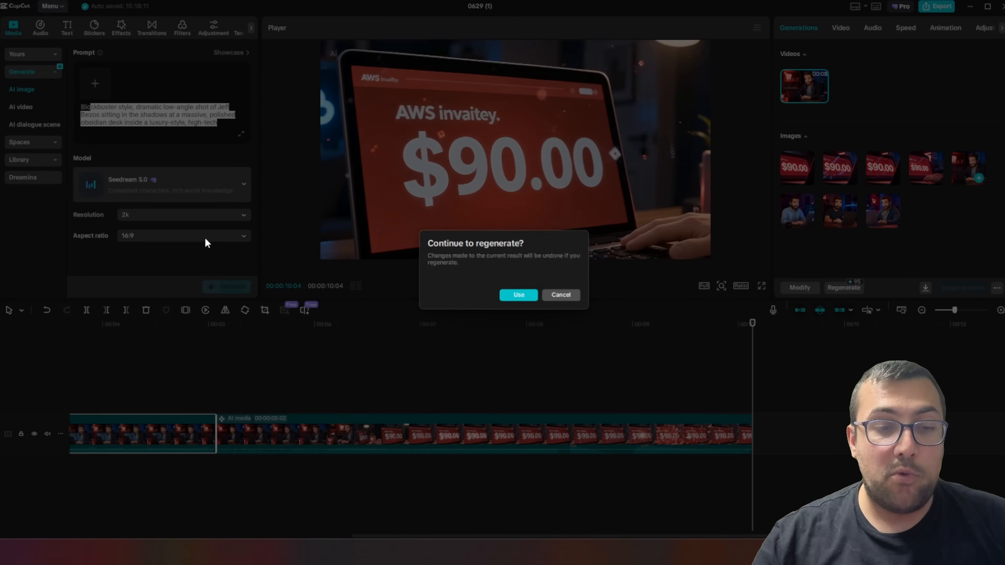
pyautogui.press('Return')
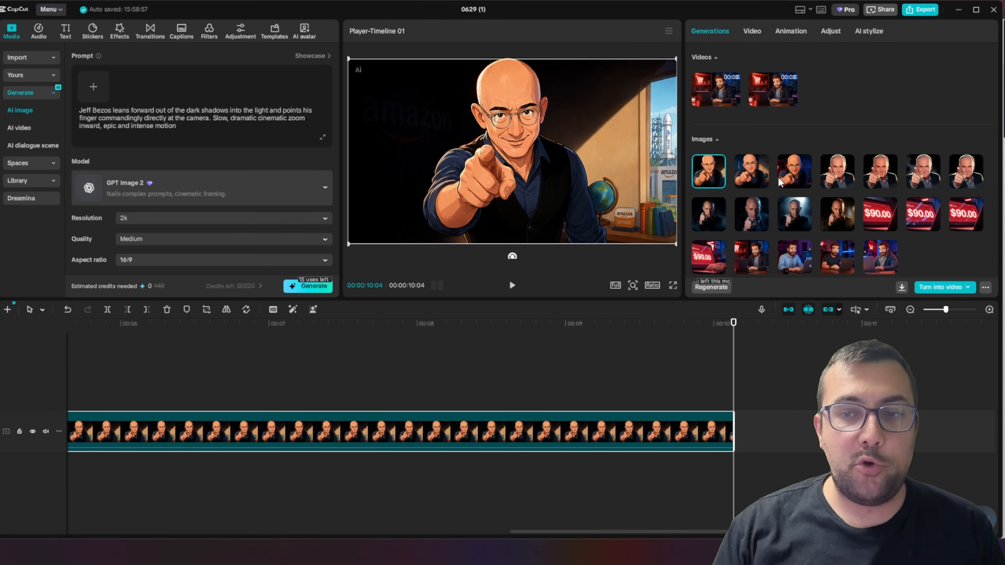
# Compare the generated images of Jeff Bezos pointing at the camera and choose the cartoon version with the Amazon building and delivery drone
pyautogui.click(837, 214)
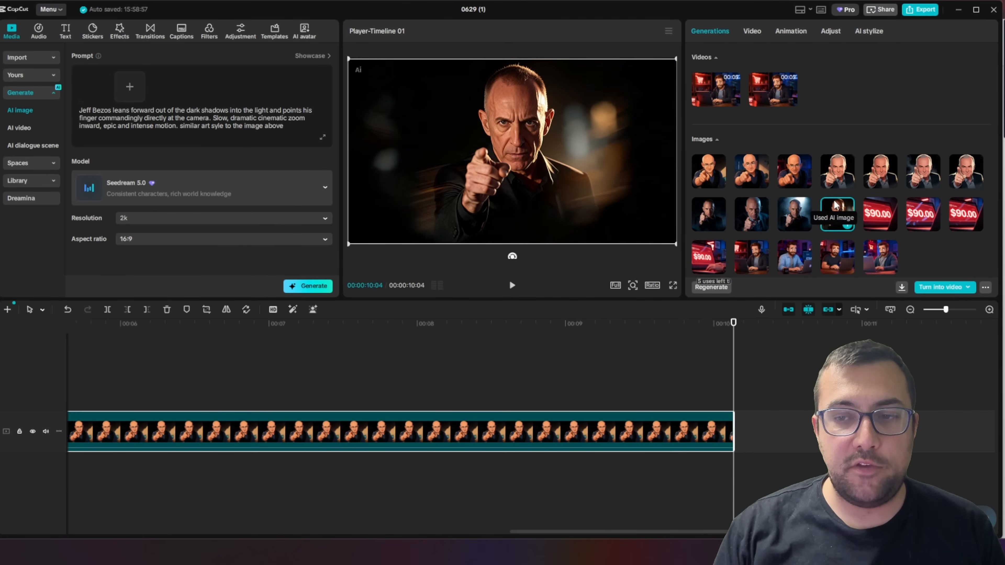
pyautogui.click(785, 210)
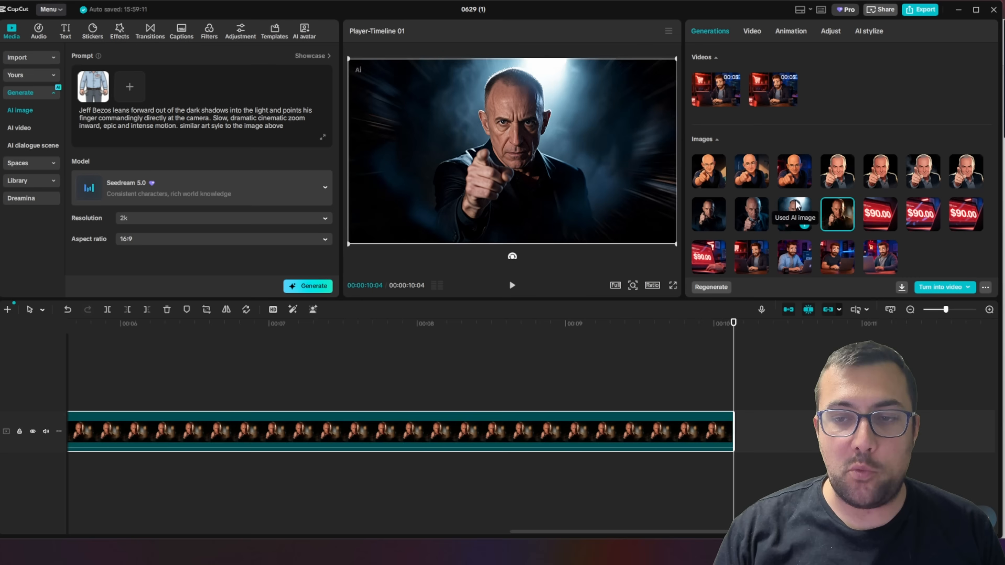
pyautogui.click(751, 216)
pyautogui.click(706, 166)
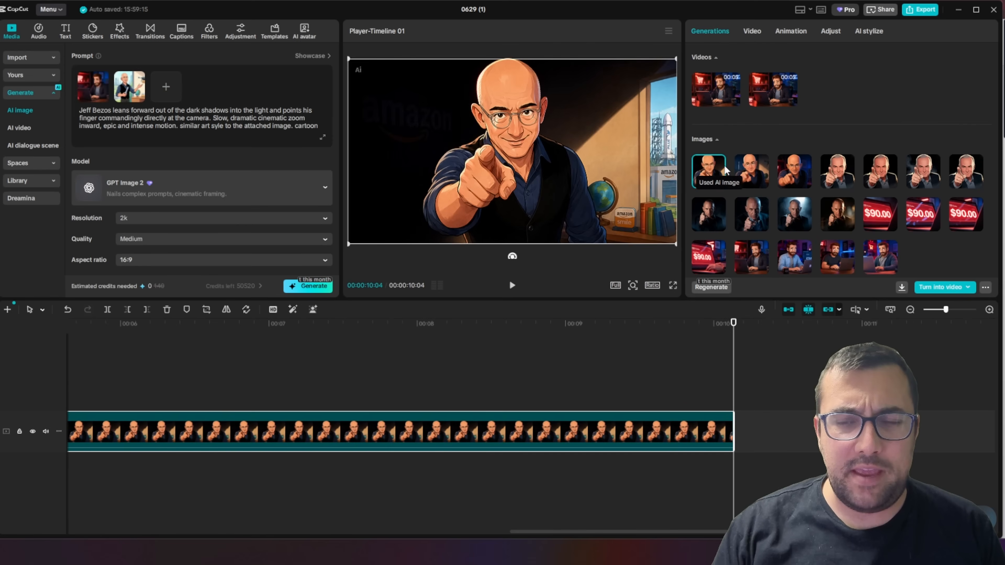
pyautogui.click(751, 171)
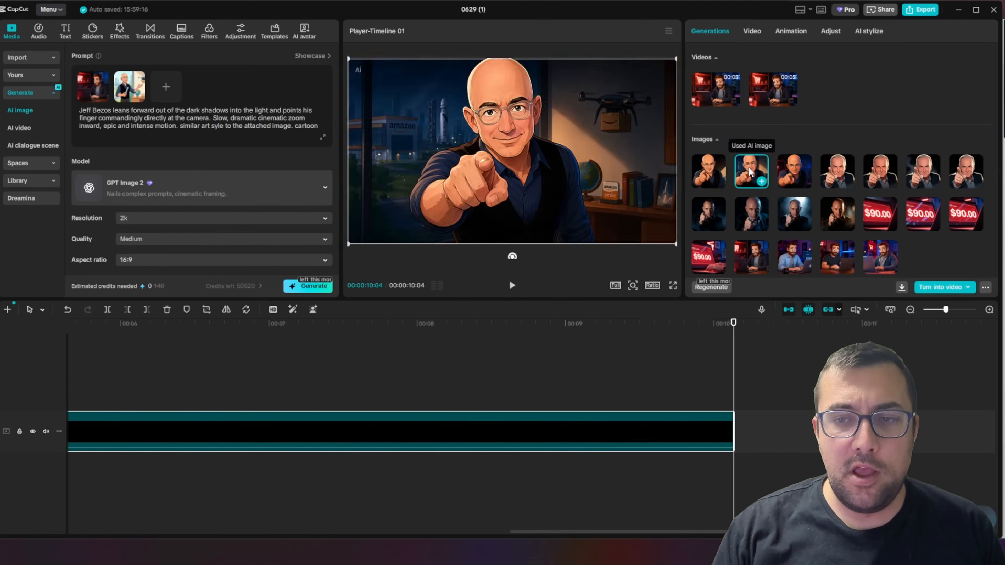
pyautogui.click(796, 163)
pyautogui.click(830, 160)
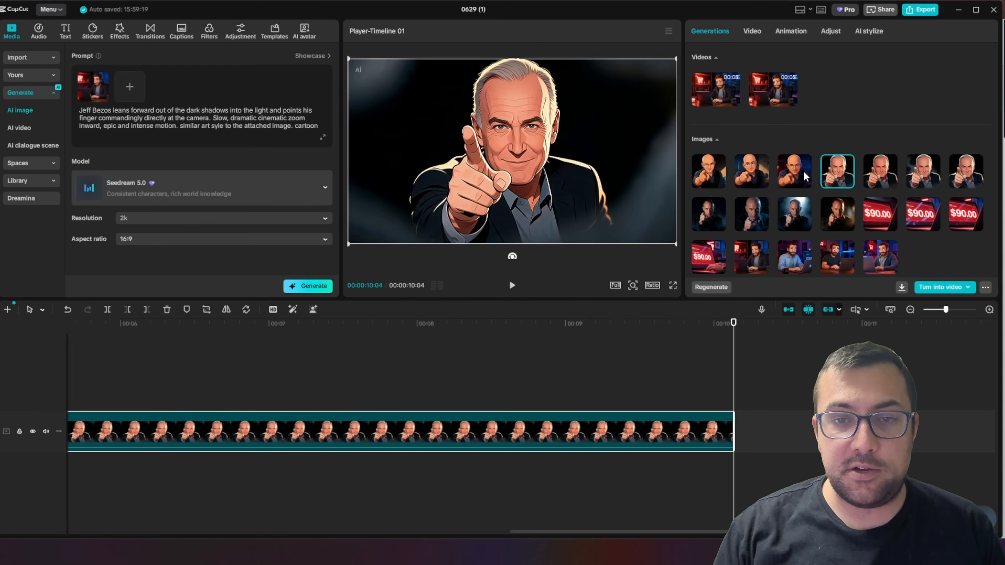
pyautogui.click(796, 170)
pyautogui.click(749, 162)
pyautogui.click(708, 161)
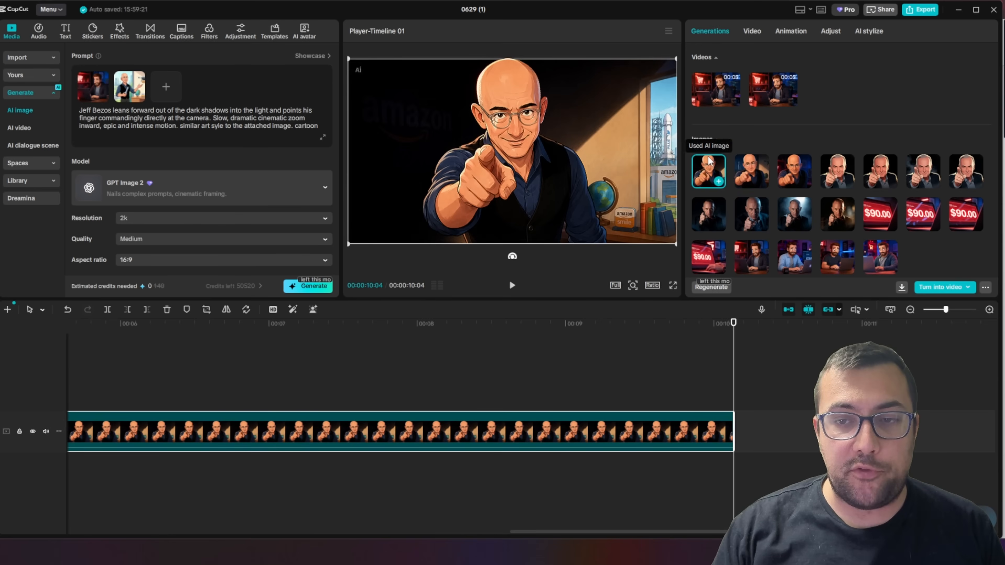
pyautogui.click(750, 170)
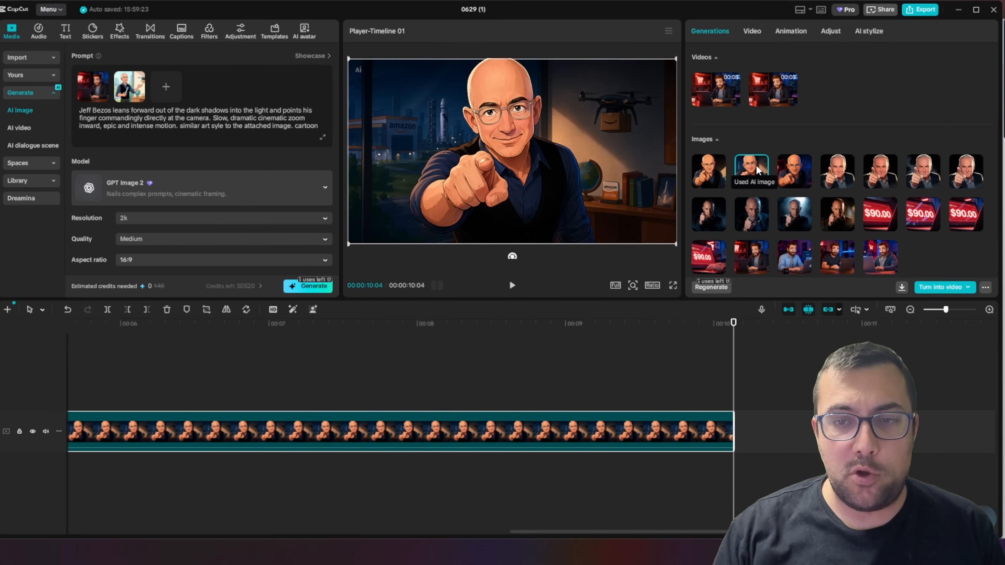
pyautogui.click(783, 171)
pyautogui.click(712, 166)
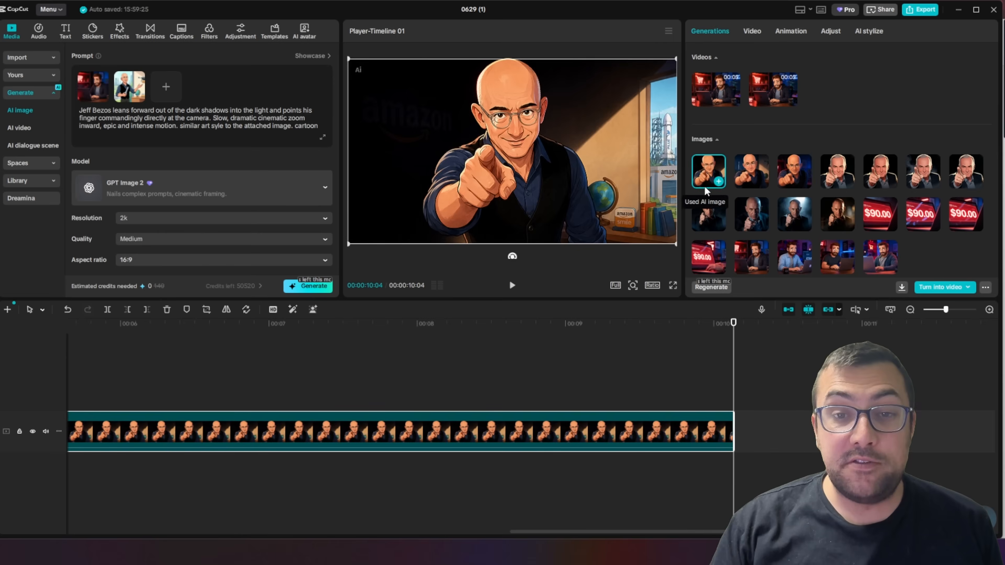
pyautogui.click(749, 173)
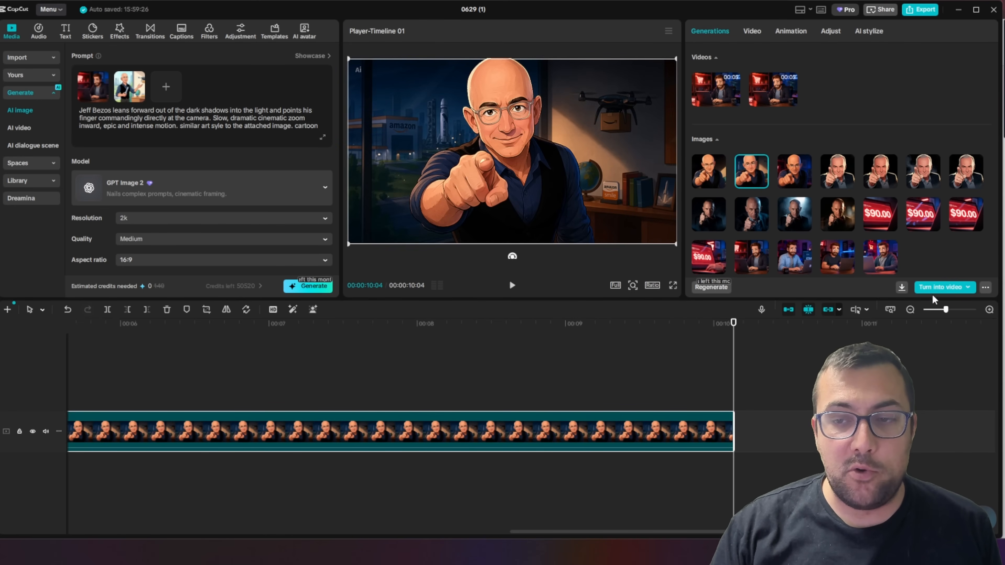
# Turn the chosen Jeff Bezos image into an AI video, prompting an evil laugh, an arcing camera and the line "haha I got another one" as he points
pyautogui.click(937, 289)
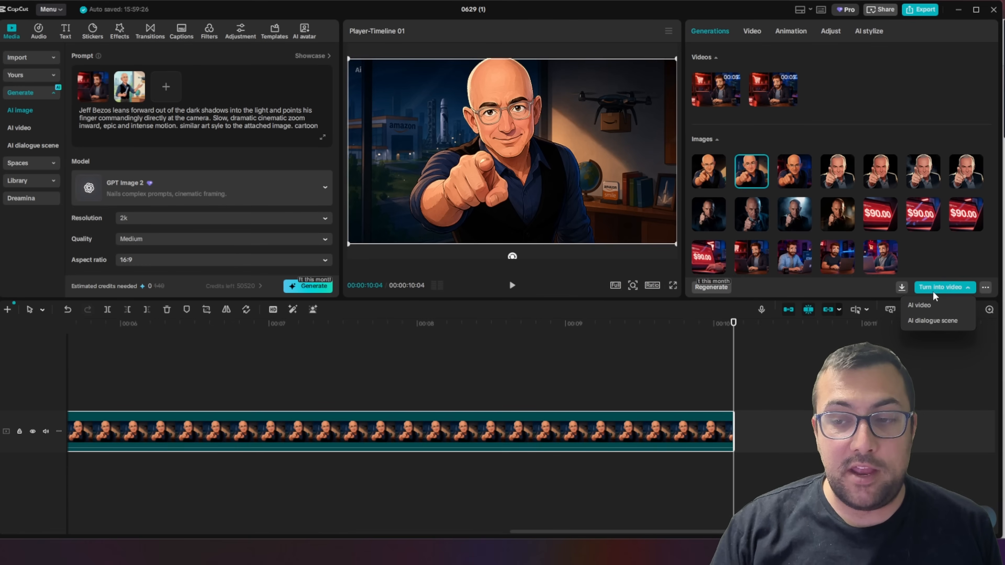
pyautogui.click(943, 309)
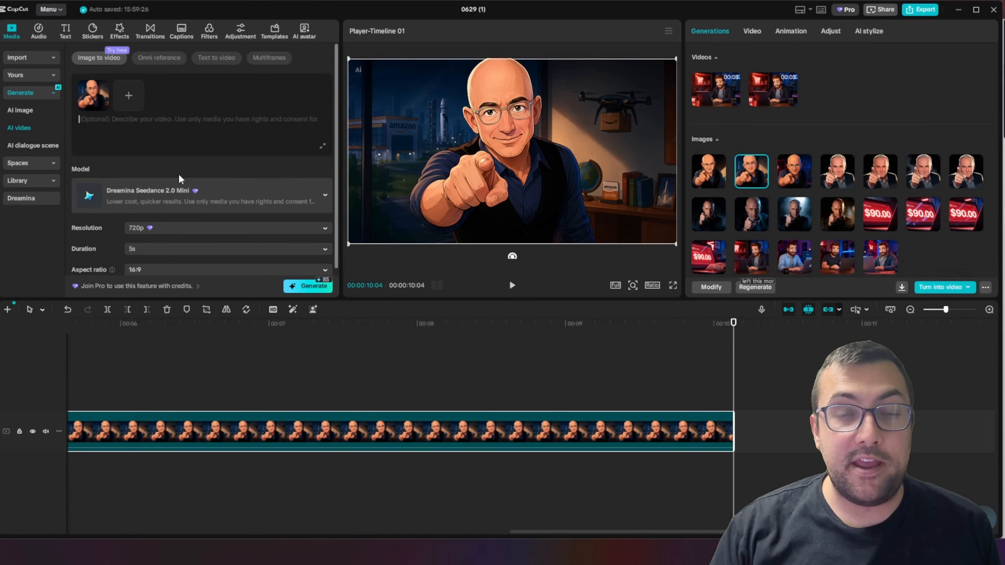
pyautogui.click(245, 144)
pyautogui.write('Jeff Bezos leans forward out of the dark shadows into the light and stares at the camera with an evil laugh directly at the camera. Slow, dramatic cinematic zoom inward, epic and intense motion.The camera dynamically arcs around him in a fast-paced tracking shot, building high-stakes tension. The man then says "haha I got another one" as he points towards the camera')
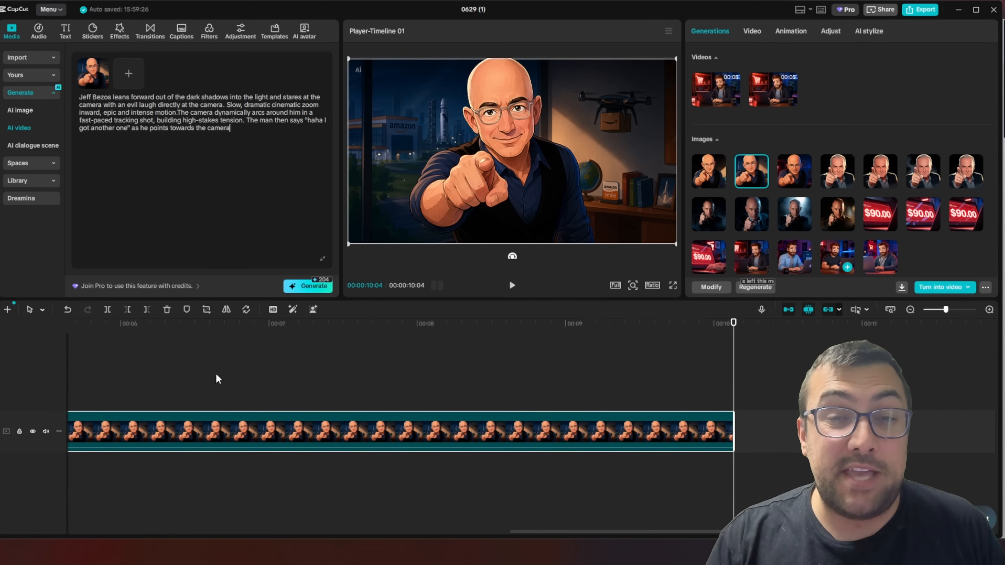
pyautogui.click(321, 260)
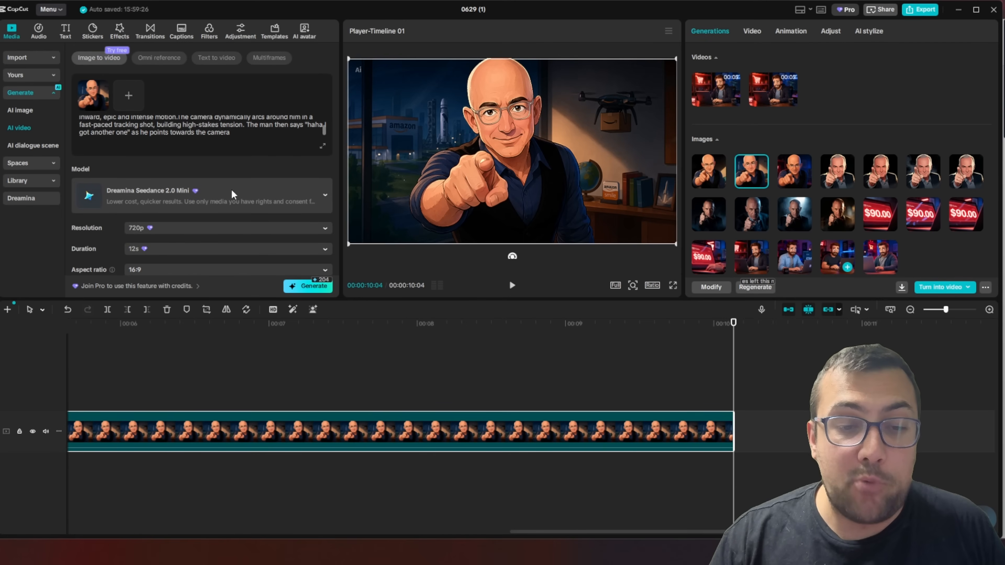
# Generate the Jeff Bezos video with Dreamina Seedance 2.0 Mini at 720p, 12s and 16:9, and play the result
pyautogui.click(160, 247)
pyautogui.click(190, 303)
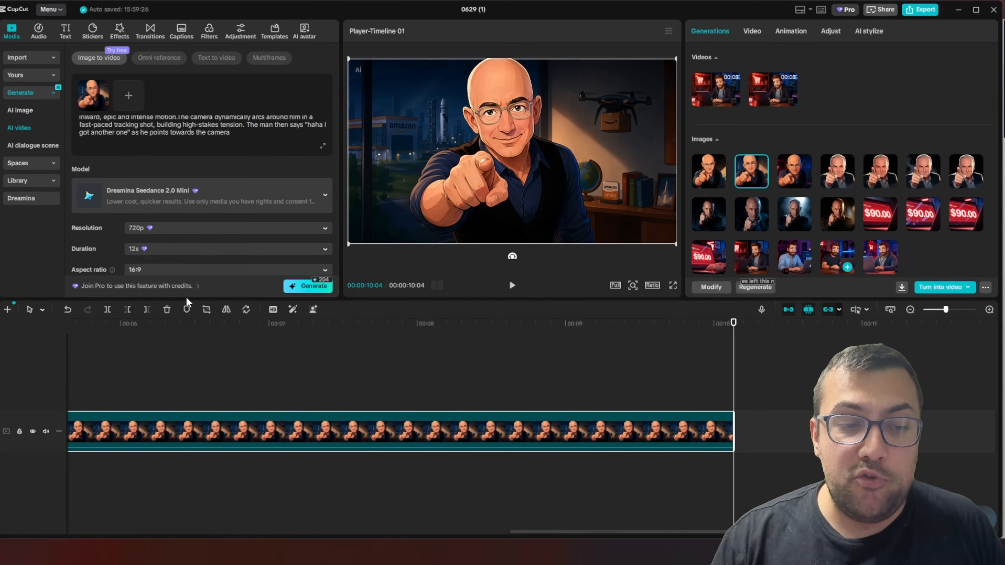
pyautogui.click(169, 191)
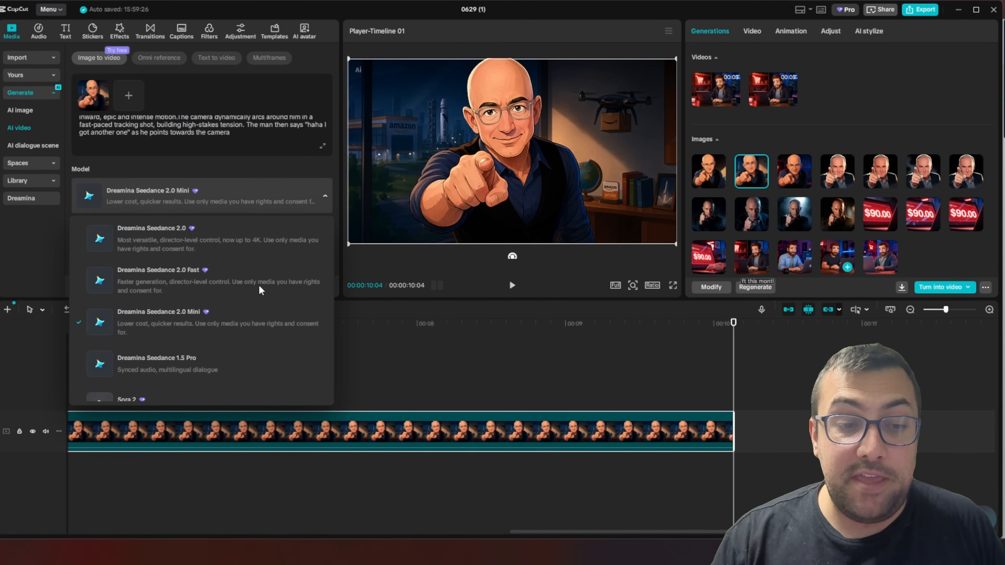
pyautogui.click(214, 159)
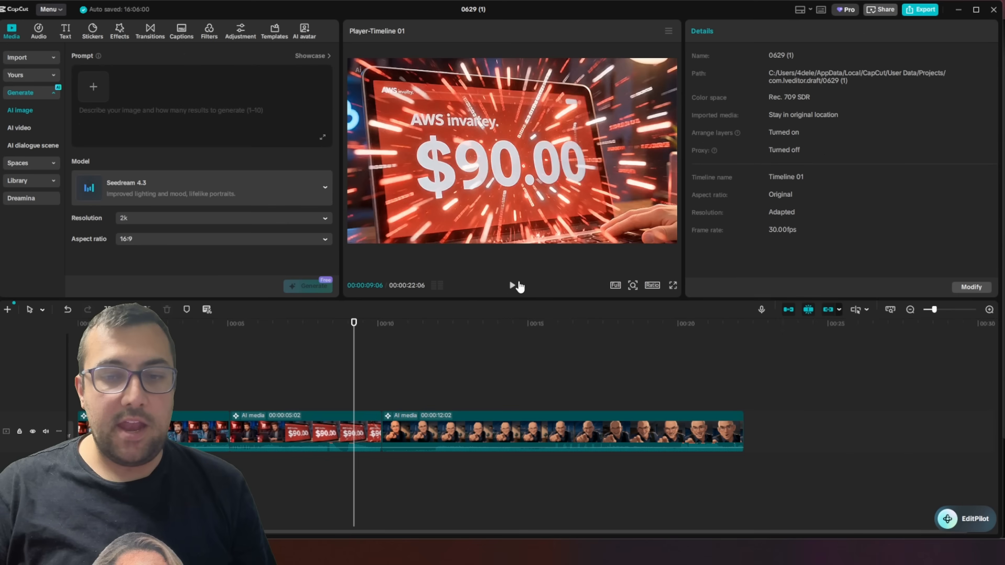
pyautogui.click(511, 285)
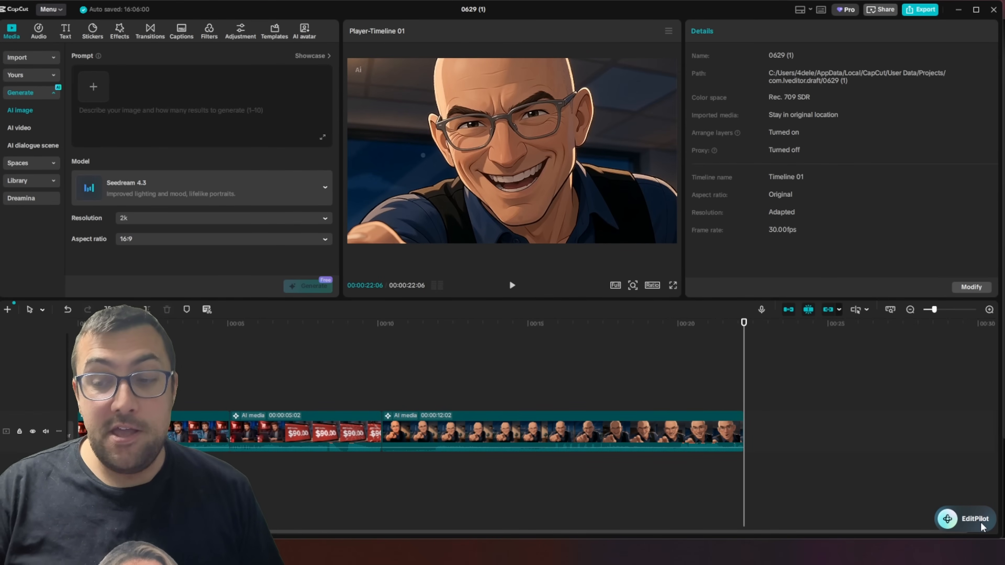
# Ask EditPilot to fix the glaring audio differences between the second and last clips on the timeline
pyautogui.click(966, 519)
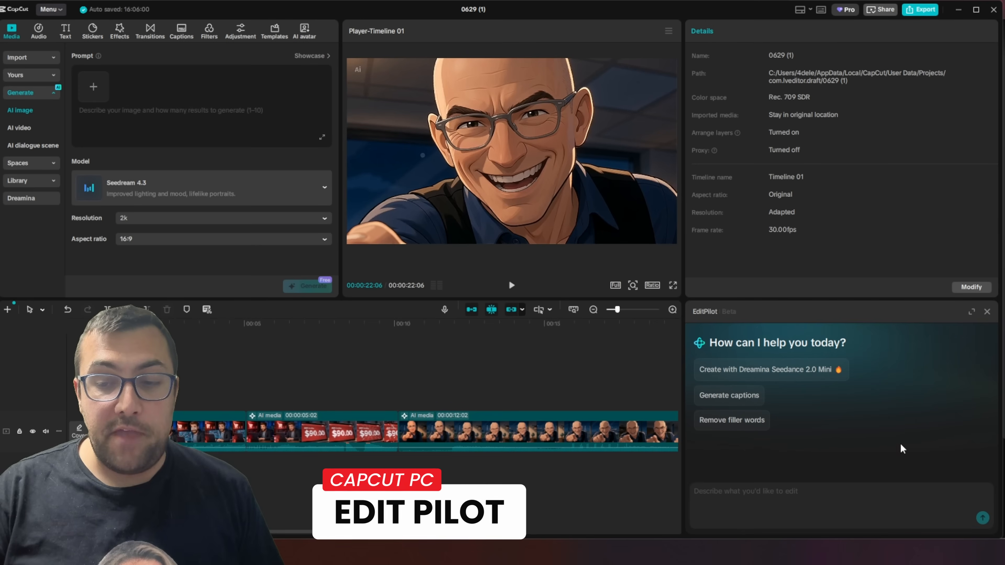
pyautogui.click(755, 490)
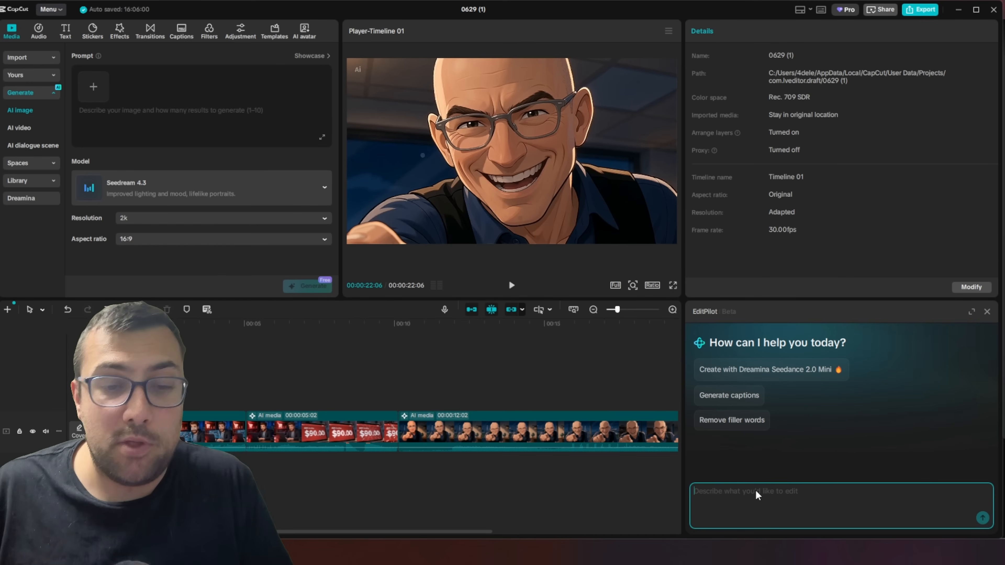
pyautogui.write('The second clip on my timeline and the last clip on my timeline have glarring audio differences. Can you help fix this')
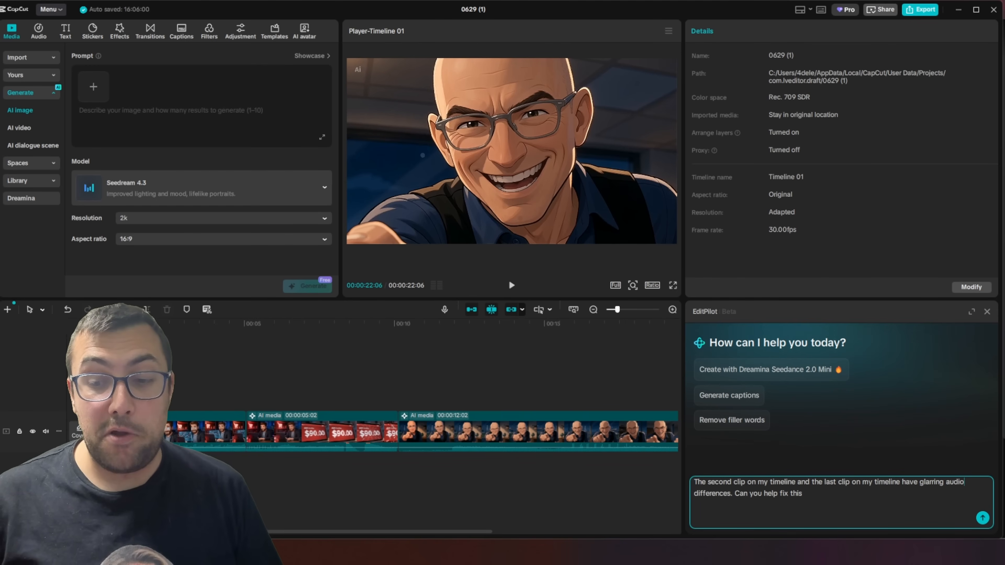
pyautogui.click(982, 518)
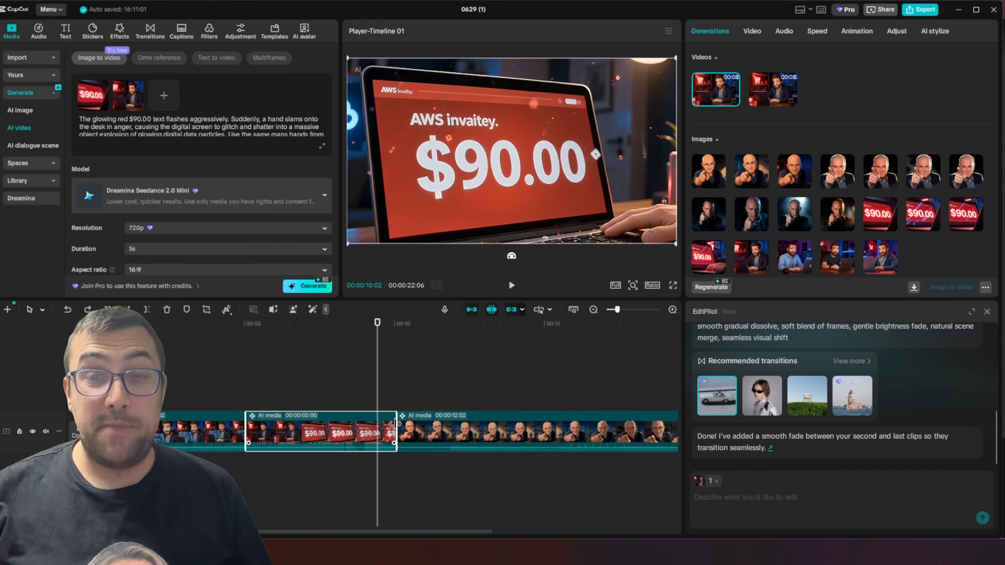
# Trim the end of the $90.00 clip to 00:00:04:11 and have EditPilot add a white fade transition into the last clip, trying its recommended transitions
pyautogui.moveTo(395, 423); pyautogui.dragTo(379, 425)
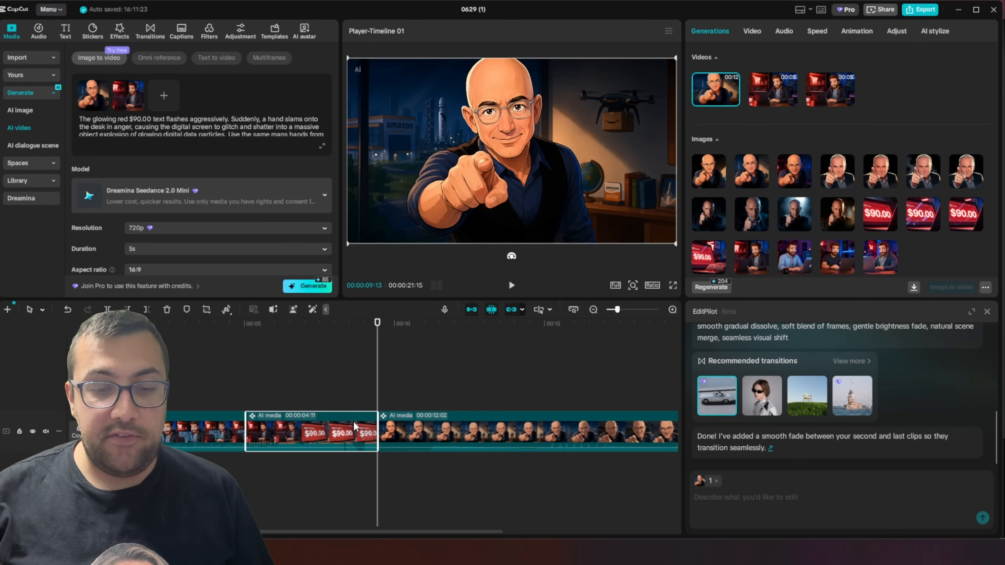
pyautogui.click(747, 500)
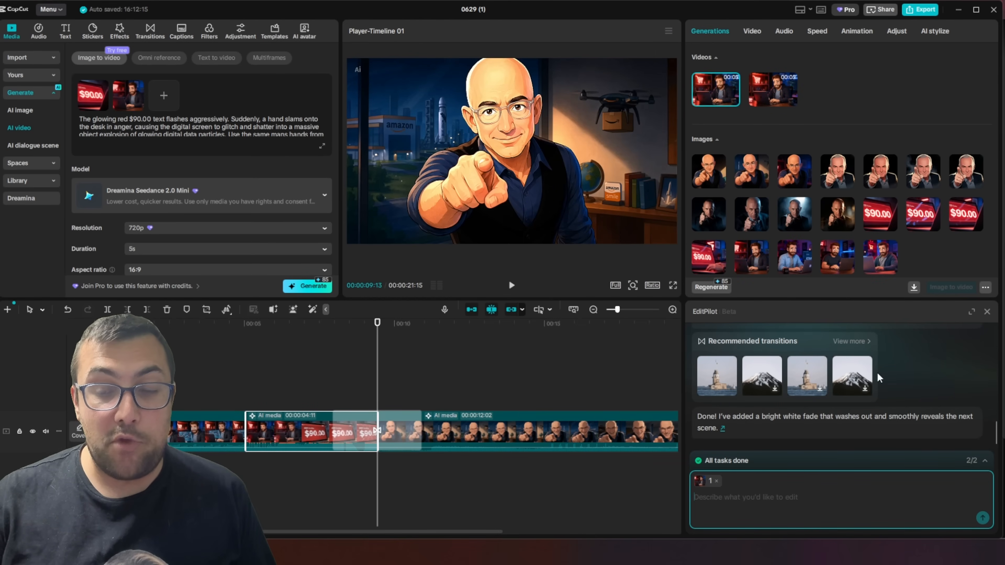
pyautogui.click(715, 383)
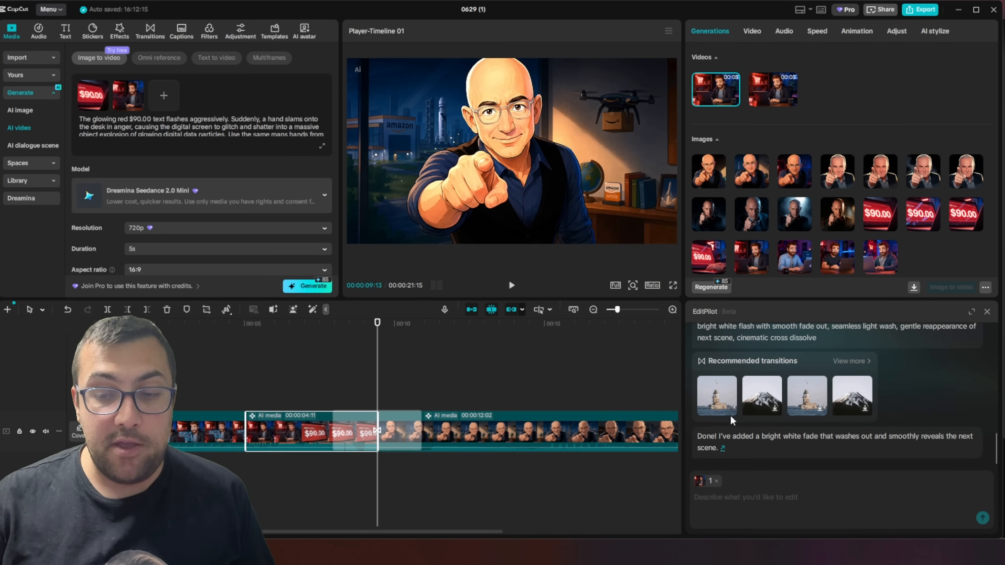
pyautogui.click(757, 400)
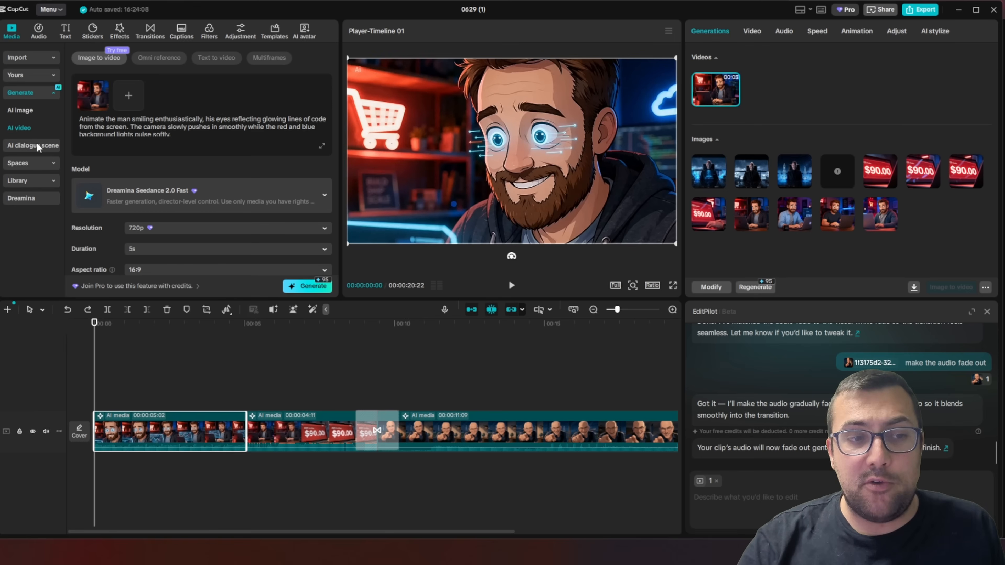
# Look over the music library, AI music generator, AI packaging for text and trending stickers
pyautogui.click(43, 29)
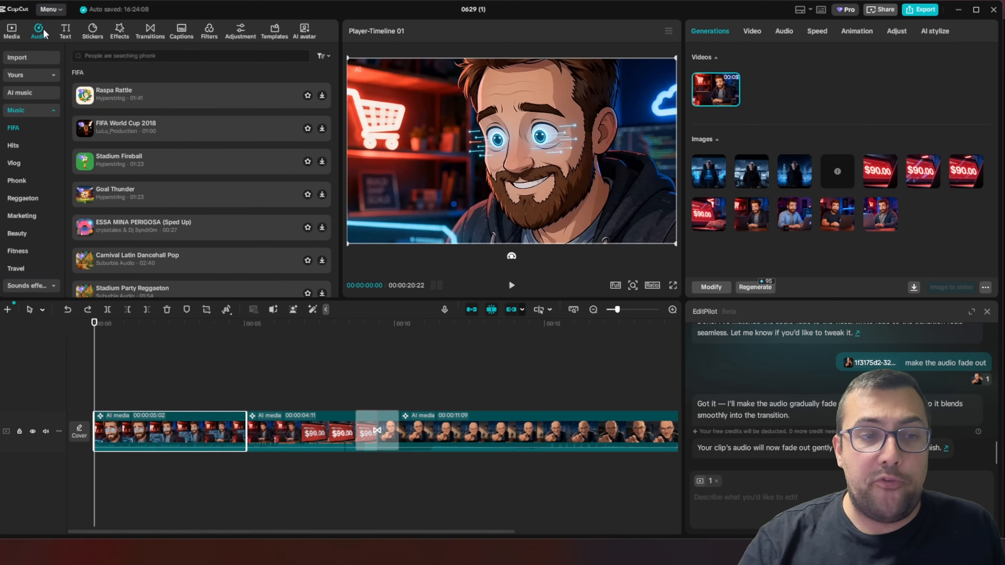
pyautogui.click(56, 95)
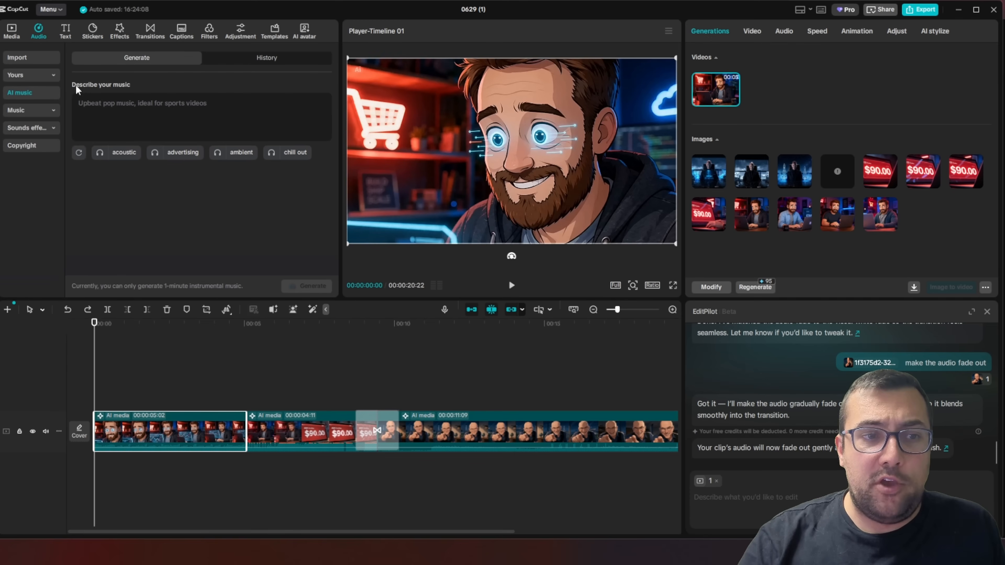
pyautogui.click(65, 31)
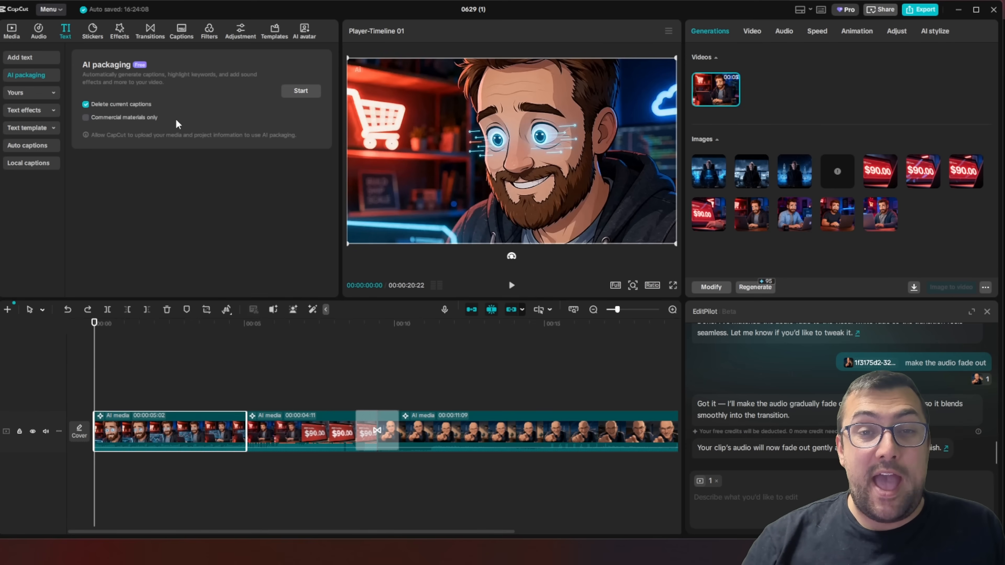
pyautogui.click(92, 31)
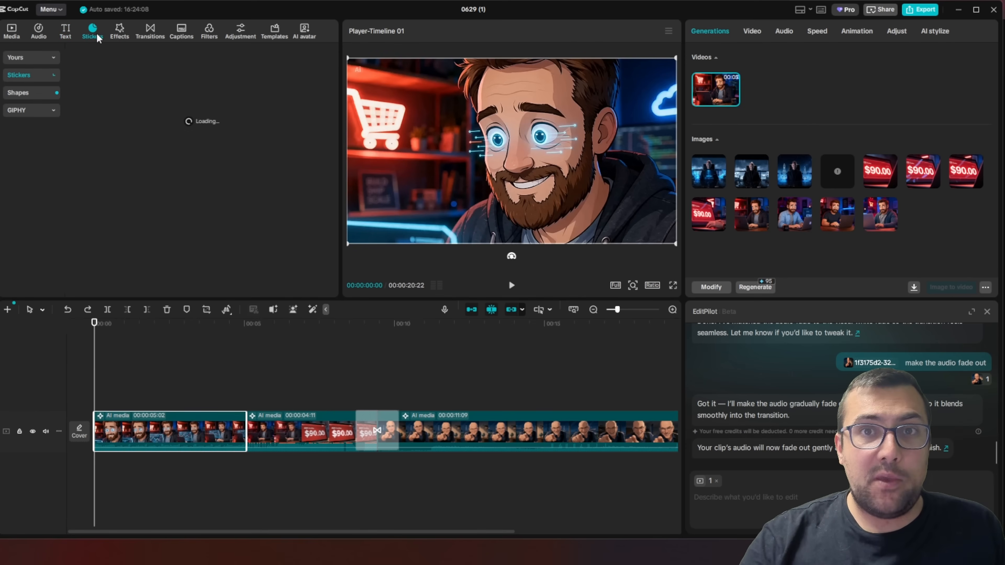
# Browse the trending video effects to see what is available for the clips
pyautogui.click(122, 36)
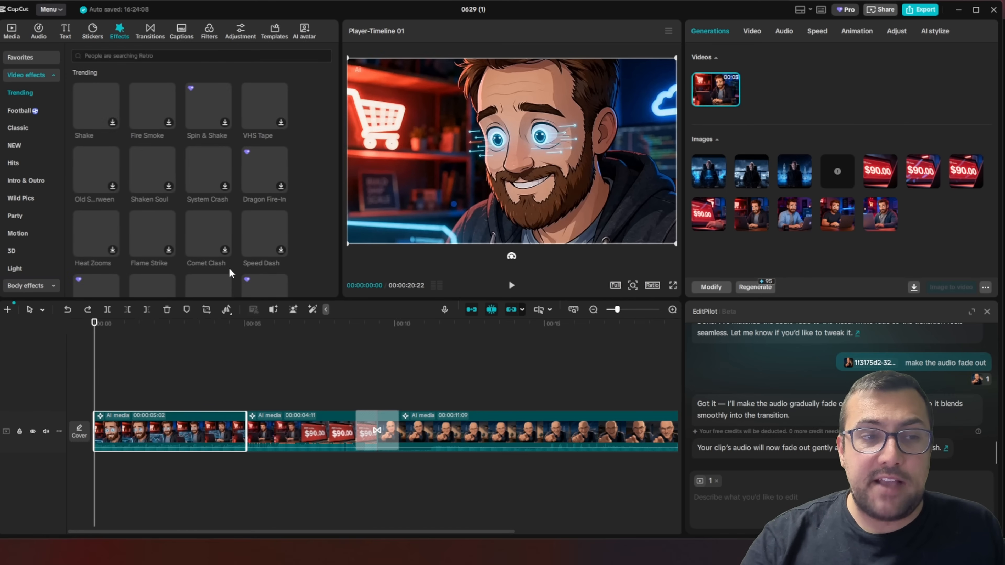
pyautogui.scroll(-10, 160, 186)
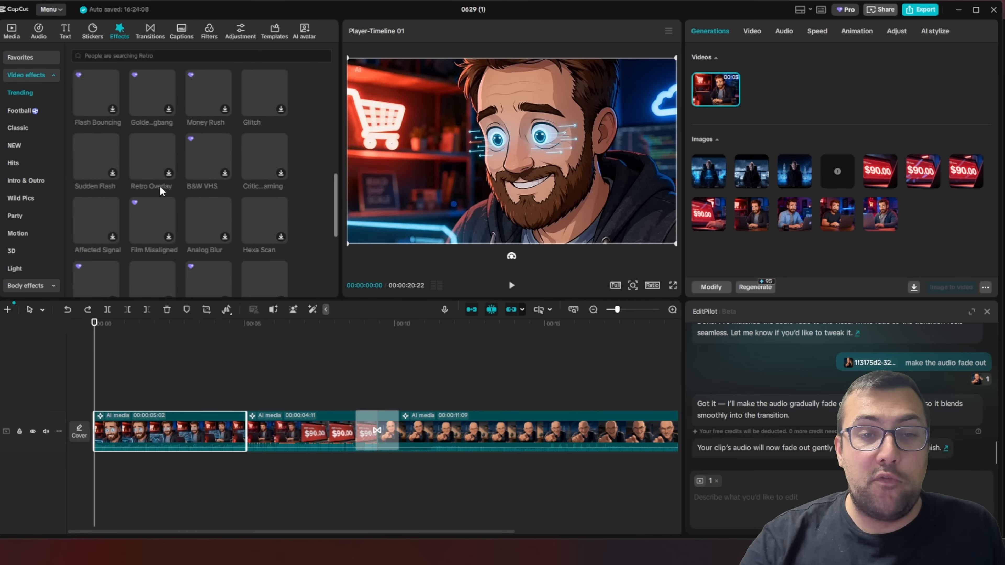
pyautogui.scroll(3, 149, 149)
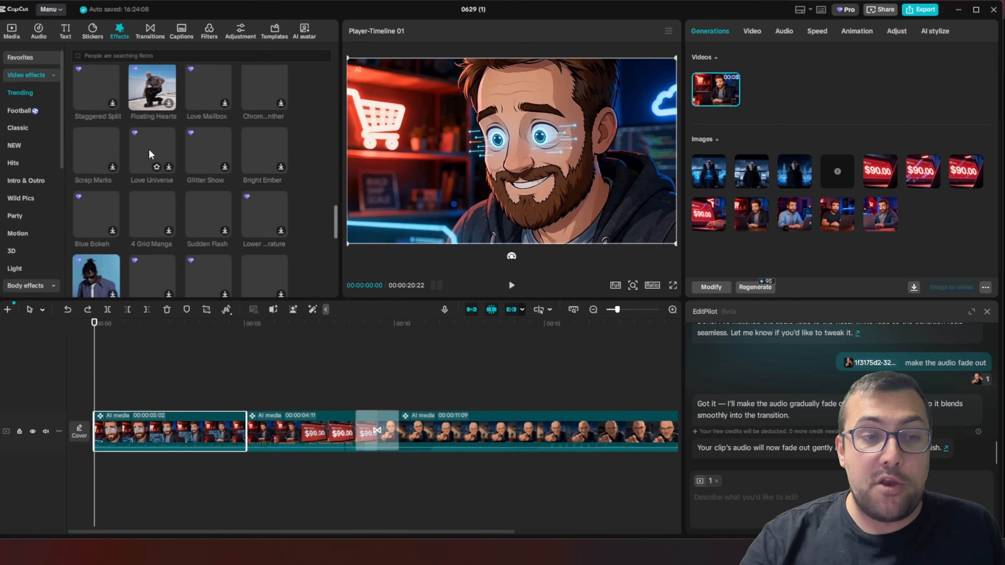
pyautogui.scroll(-2, 162, 153)
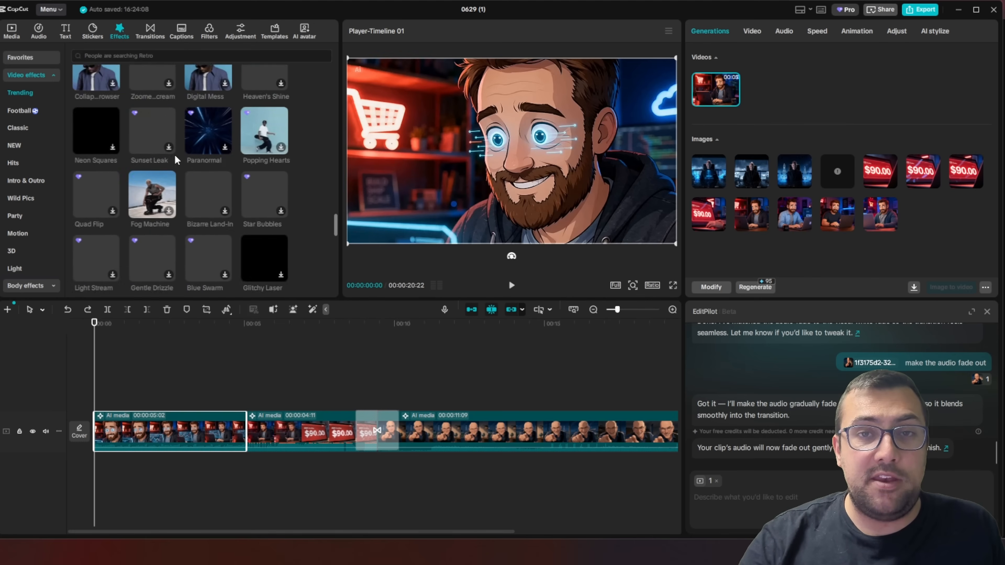
pyautogui.scroll(3, 174, 155)
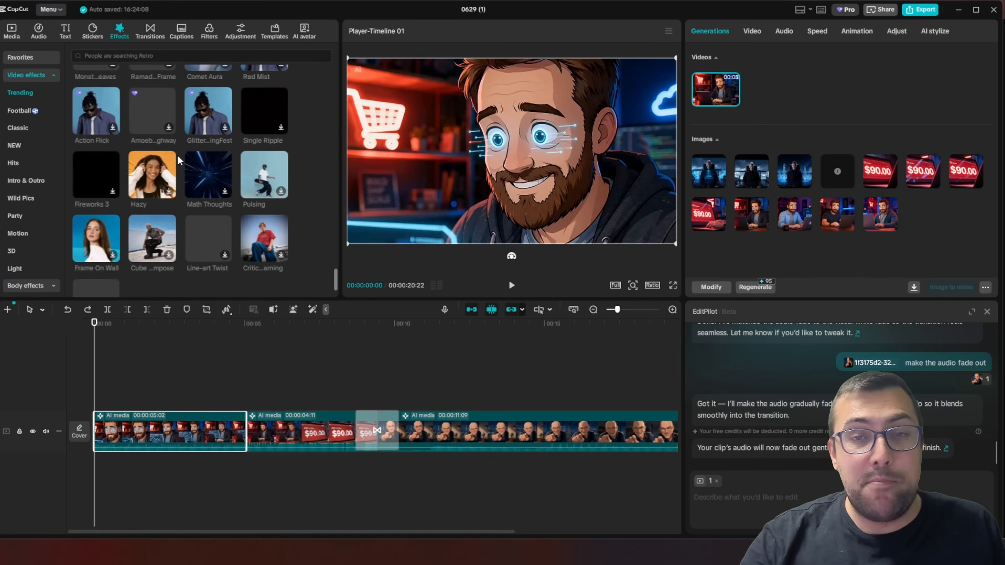
pyautogui.scroll(-1, 175, 154)
pyautogui.scroll(1, 174, 155)
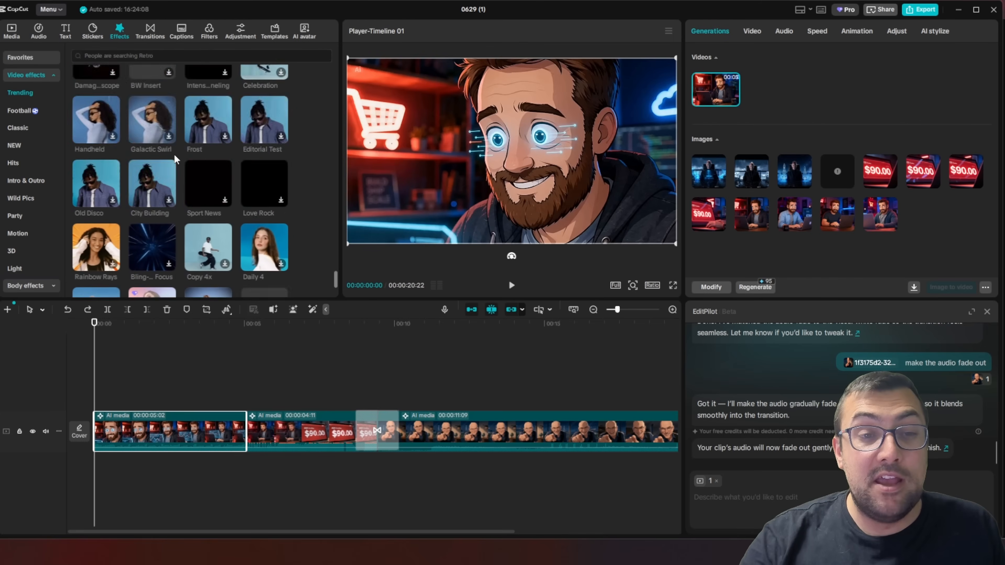
pyautogui.scroll(-3, 174, 154)
pyautogui.scroll(-3, 176, 155)
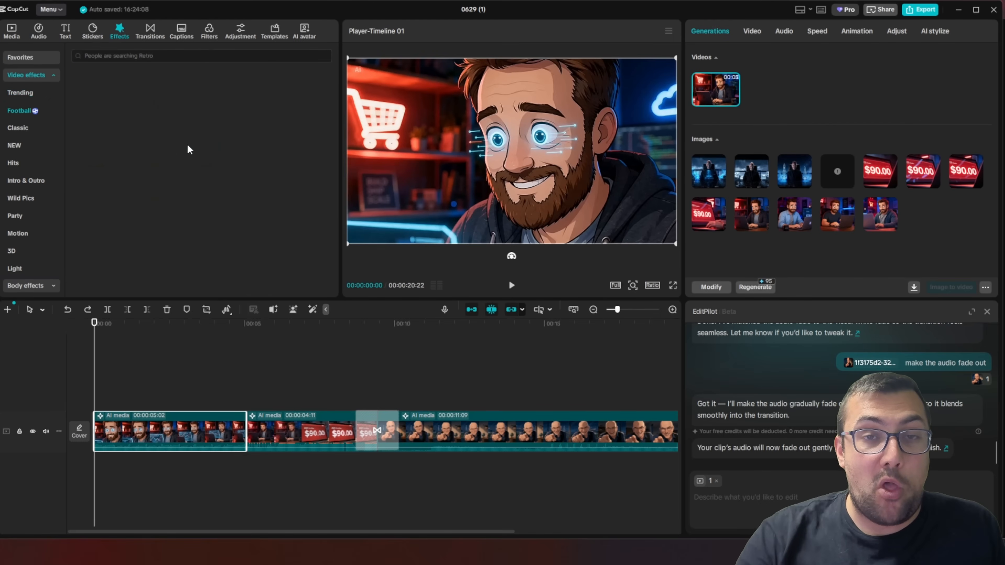
# Look over the trending transitions, the auto caption settings and the adjustment options
pyautogui.click(149, 31)
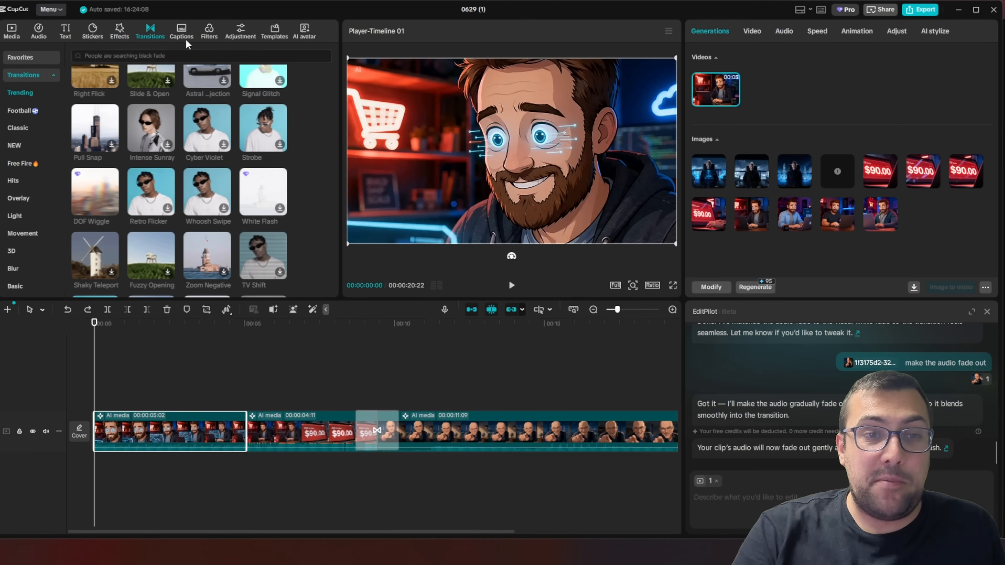
pyautogui.click(183, 30)
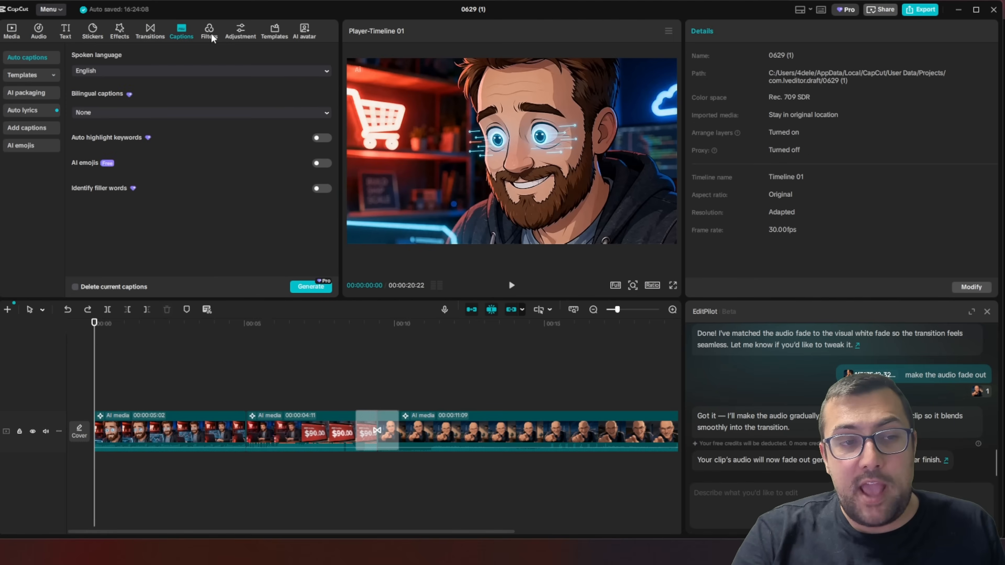
pyautogui.click(244, 35)
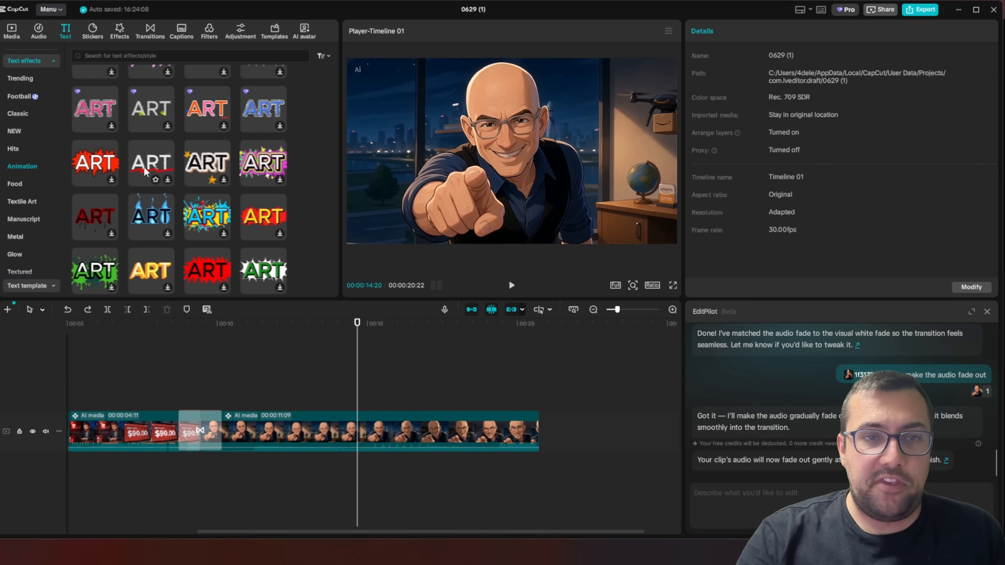
# Add the white animated text effect with red underline at 00:00:14:20, reading "HAHAHAHA", place it in the frame's lower right corner and play it
pyautogui.moveTo(143, 166); pyautogui.dragTo(358, 400)
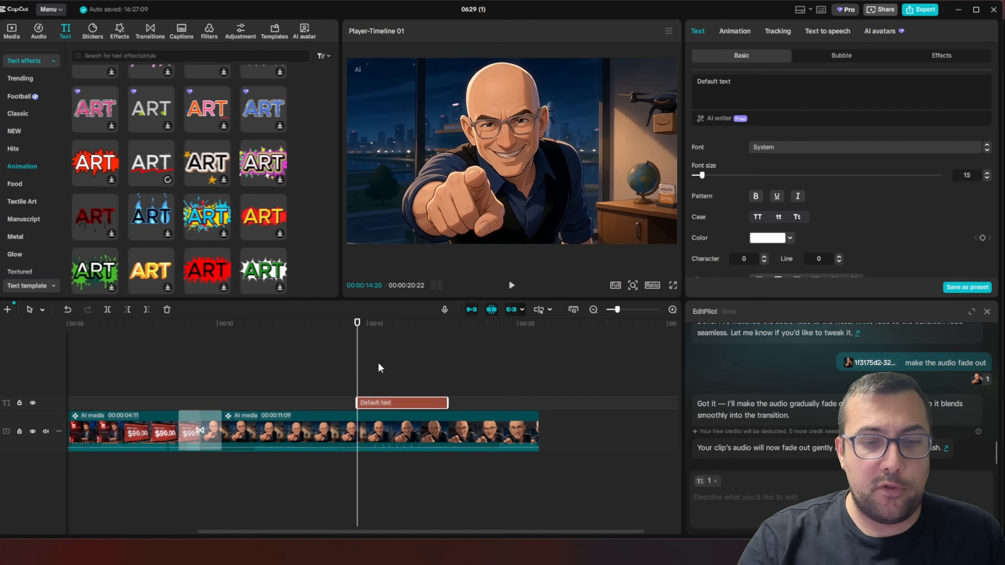
pyautogui.click(766, 97)
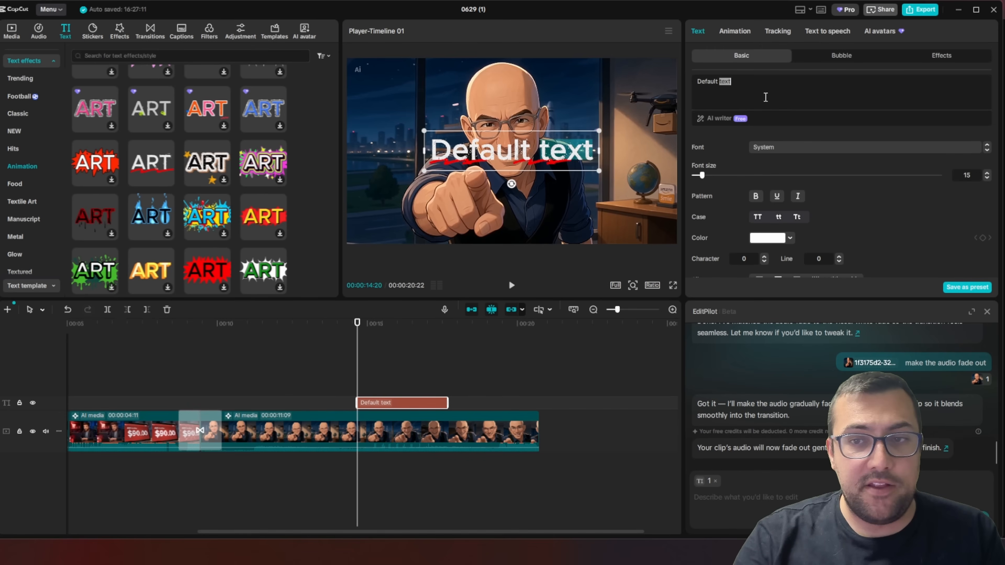
pyautogui.write('HAHAHAHA')
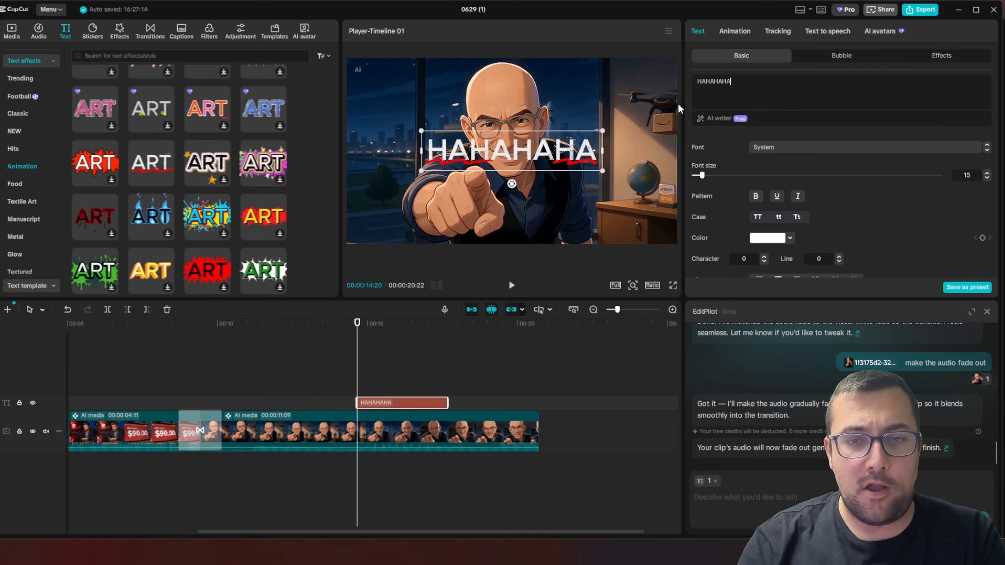
pyautogui.moveTo(491, 155); pyautogui.dragTo(577, 223)
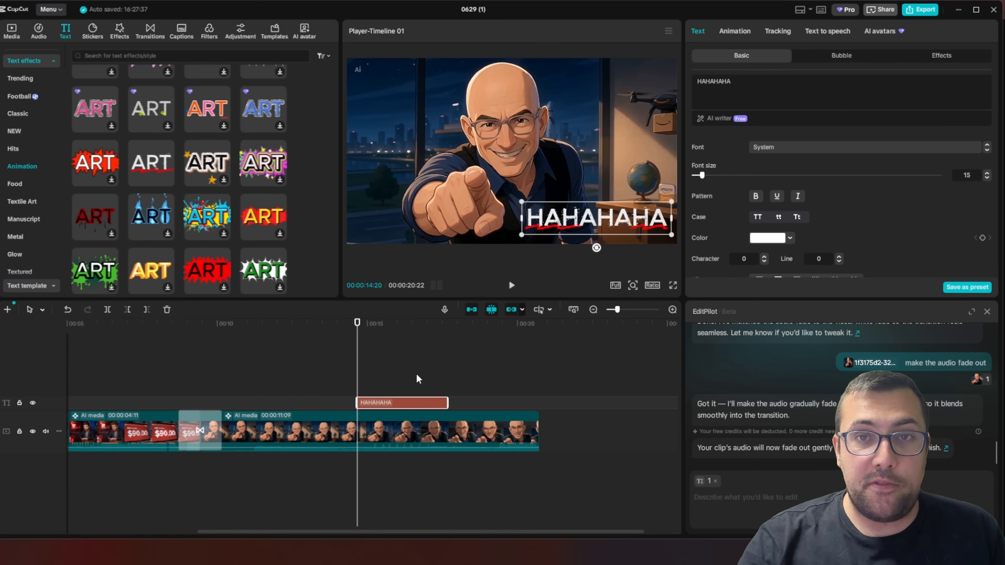
pyautogui.click(512, 285)
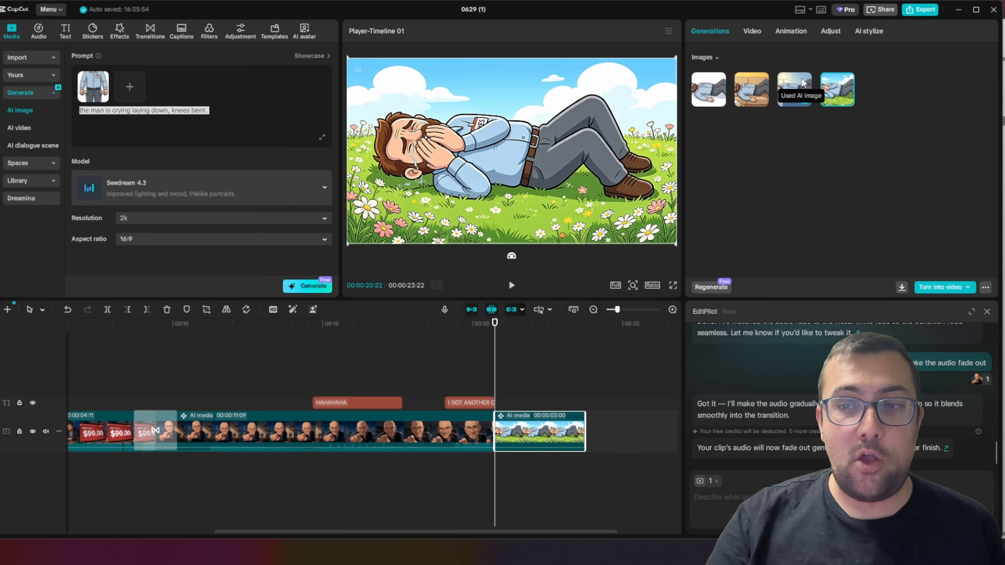
# Compare the generated images of the crying man lying down, choose the white-background version and bring up its options for turning into video
pyautogui.click(793, 88)
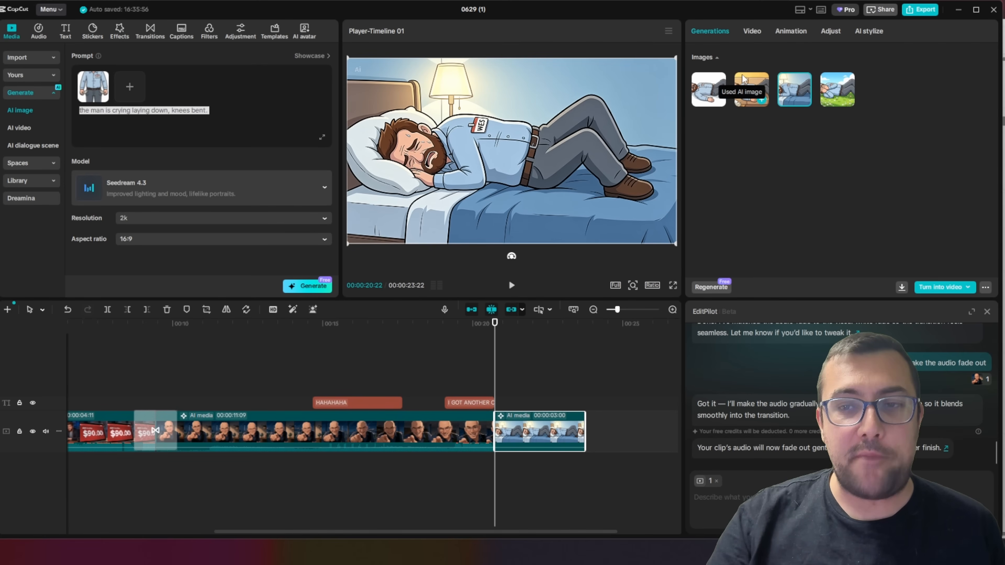
pyautogui.click(732, 80)
pyautogui.click(708, 87)
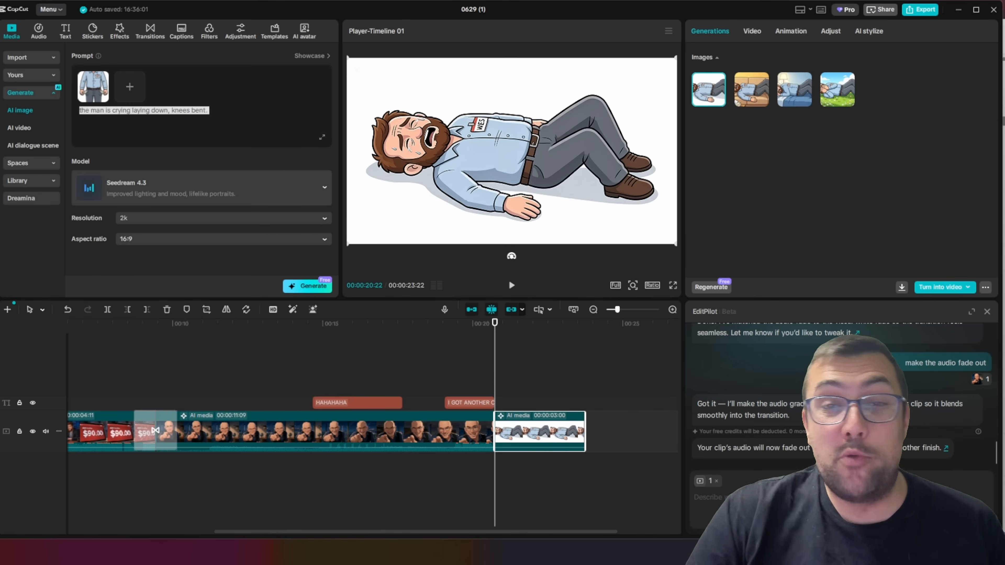
pyautogui.click(944, 293)
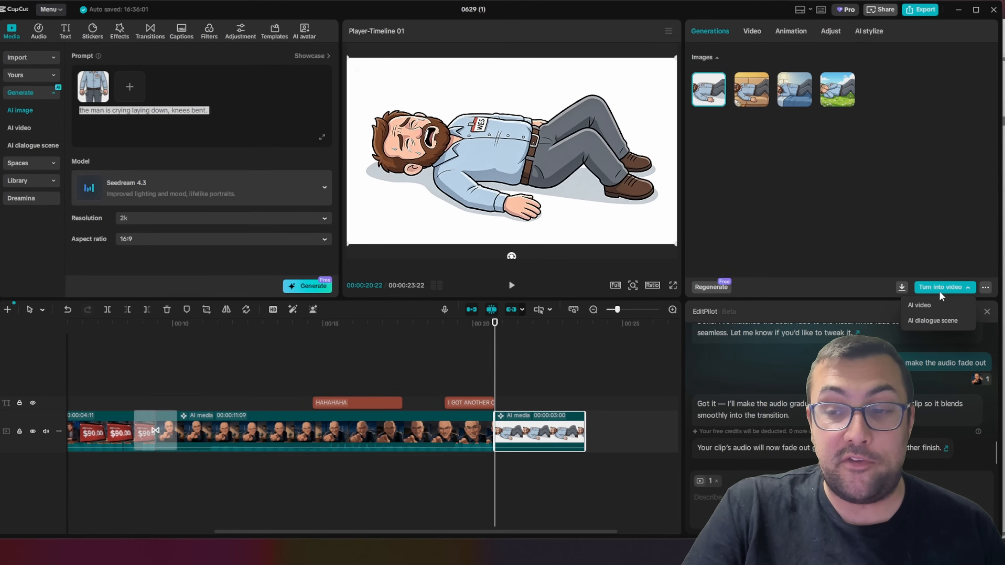